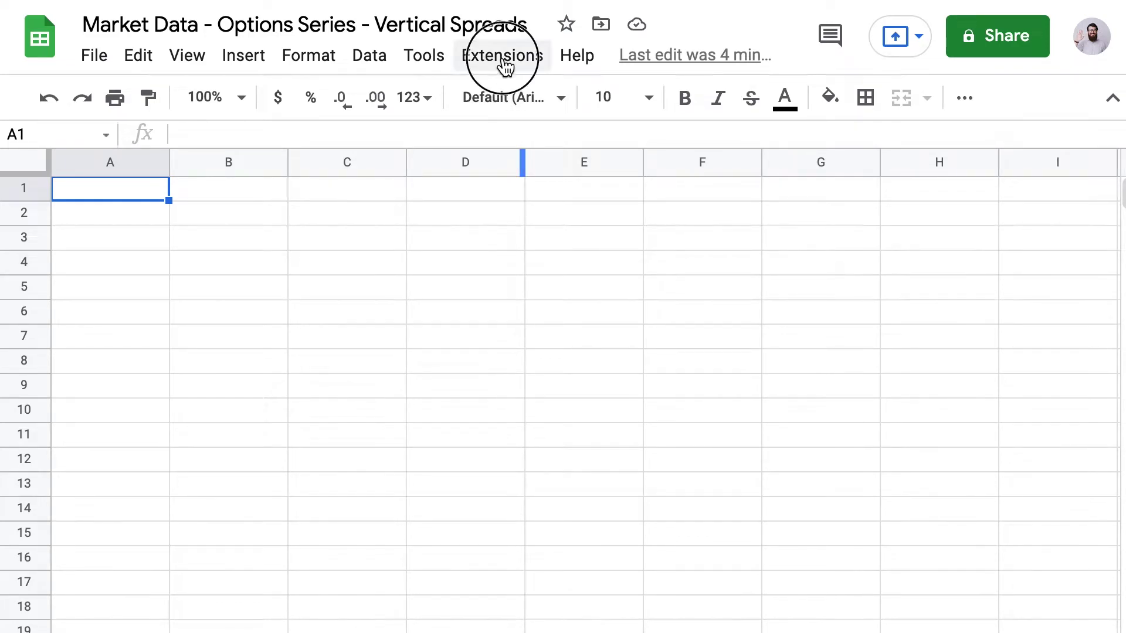
Start the Market Data add-on from Extensions so its sidebar opens beside the grid
{"action": "mouse_move", "coordinate": [611, 282]}
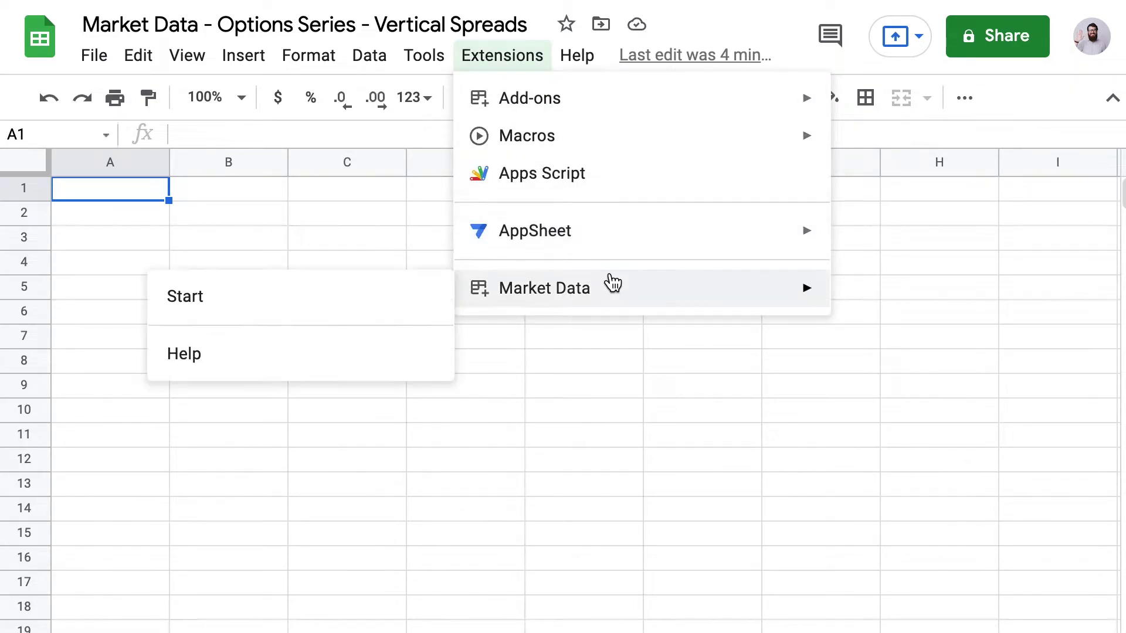
{"action": "left_click", "coordinate": [414, 301]}
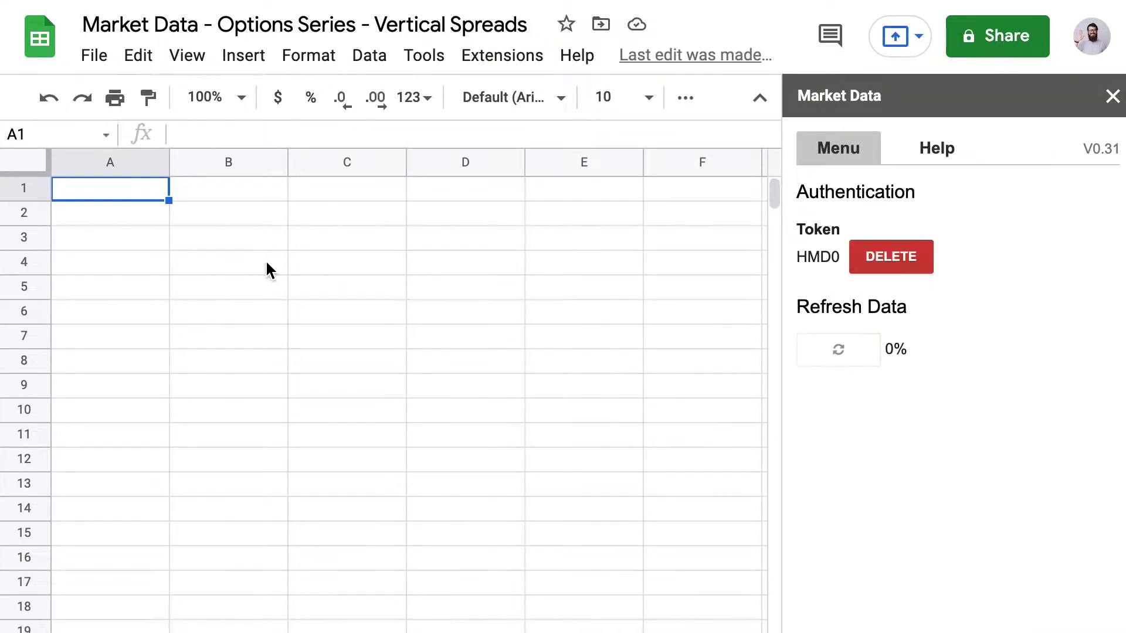
{"action": "left_click", "coordinate": [186, 258]}
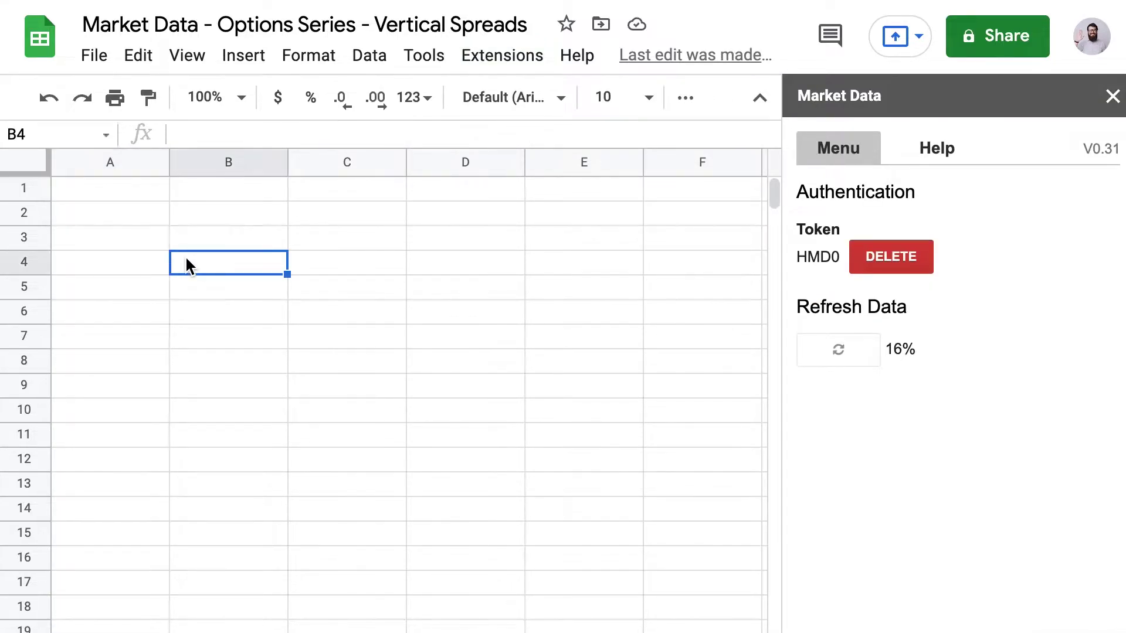
Enter the header 'Today' in A1 with =TODAY() beneath it in A2
{"action": "key", "text": "Left"}
{"action": "key", "text": "Up"}
{"action": "key", "text": "Up"}
{"action": "key", "text": "Up"}
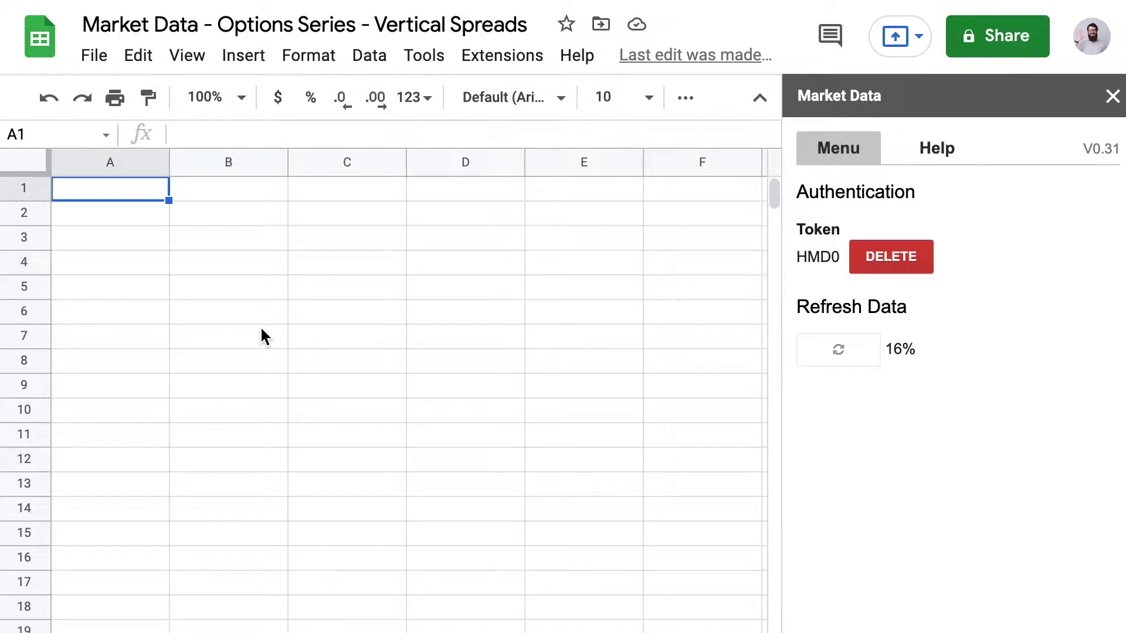
{"action": "type", "text": "Today"}
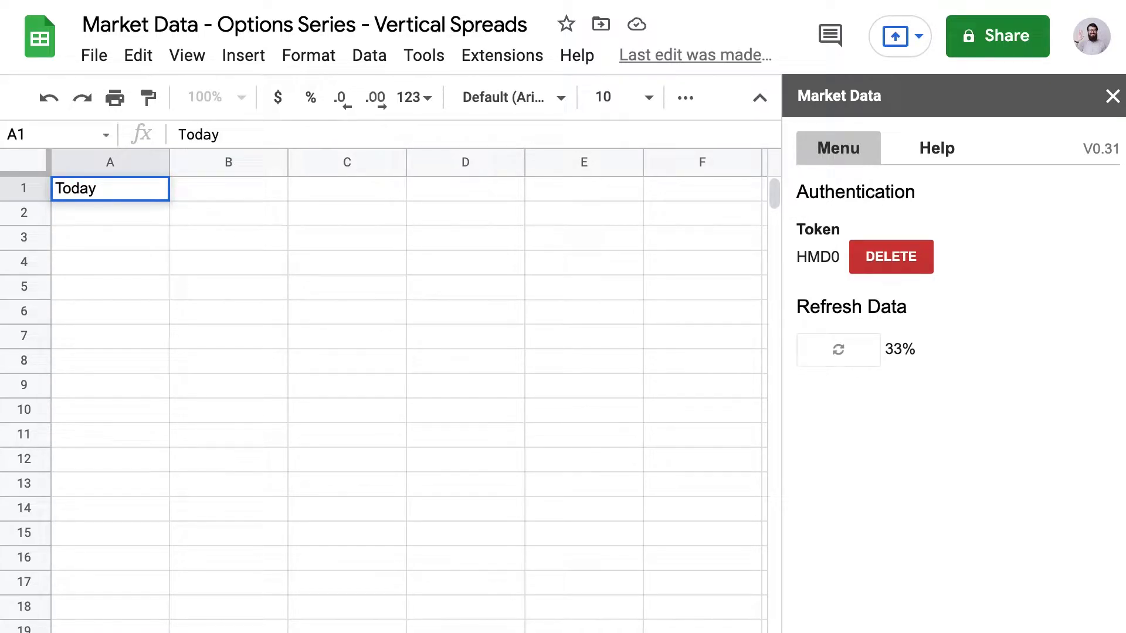
{"action": "key", "text": "Return"}
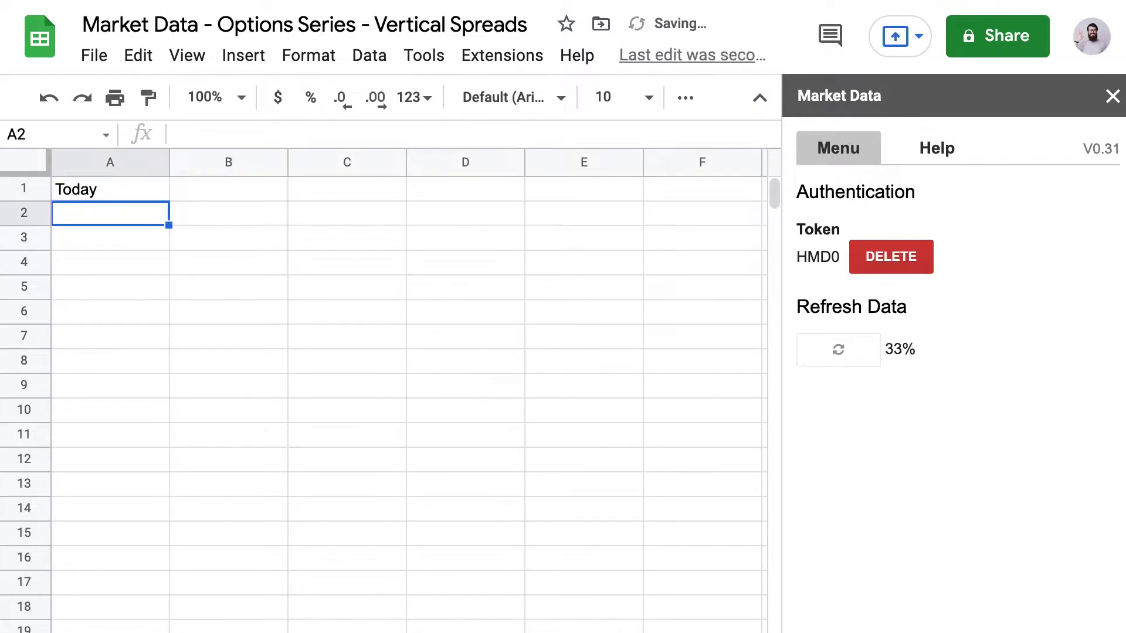
{"action": "type", "text": "=tod"}
{"action": "key", "text": "Tab"}
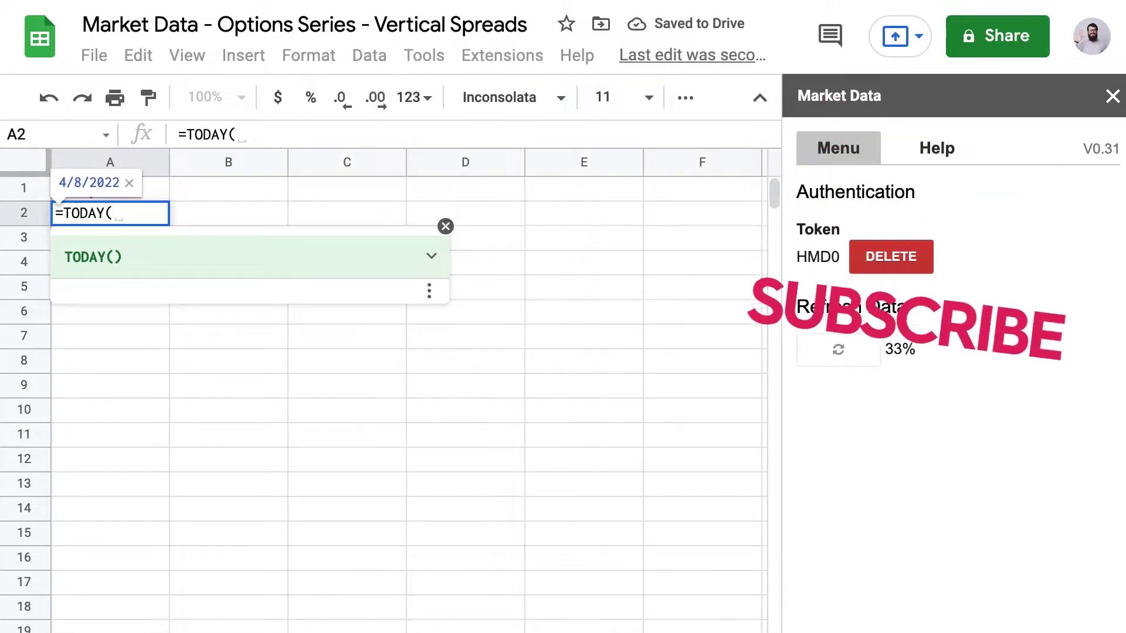
{"action": "type", "text": ")"}
{"action": "key", "text": "Return"}
{"action": "left_click", "coordinate": [110, 214]}
Enter the header 'Expiration' in B1 with the date 5/20/2022 in B2
{"action": "left_click", "coordinate": [229, 189]}
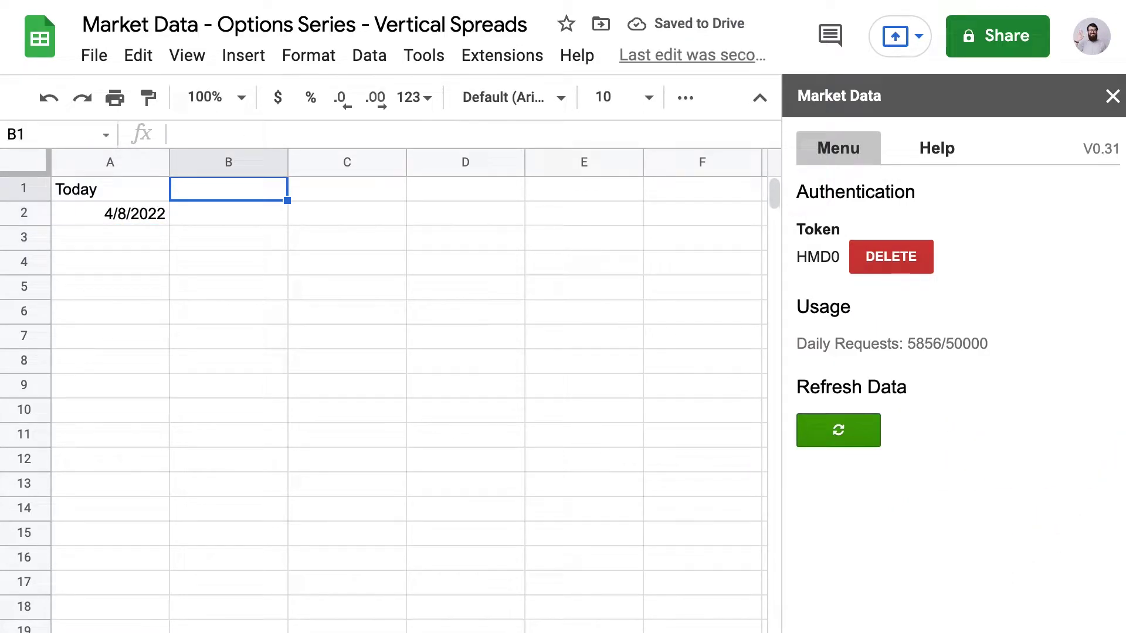
{"action": "type", "text": "Expiration"}
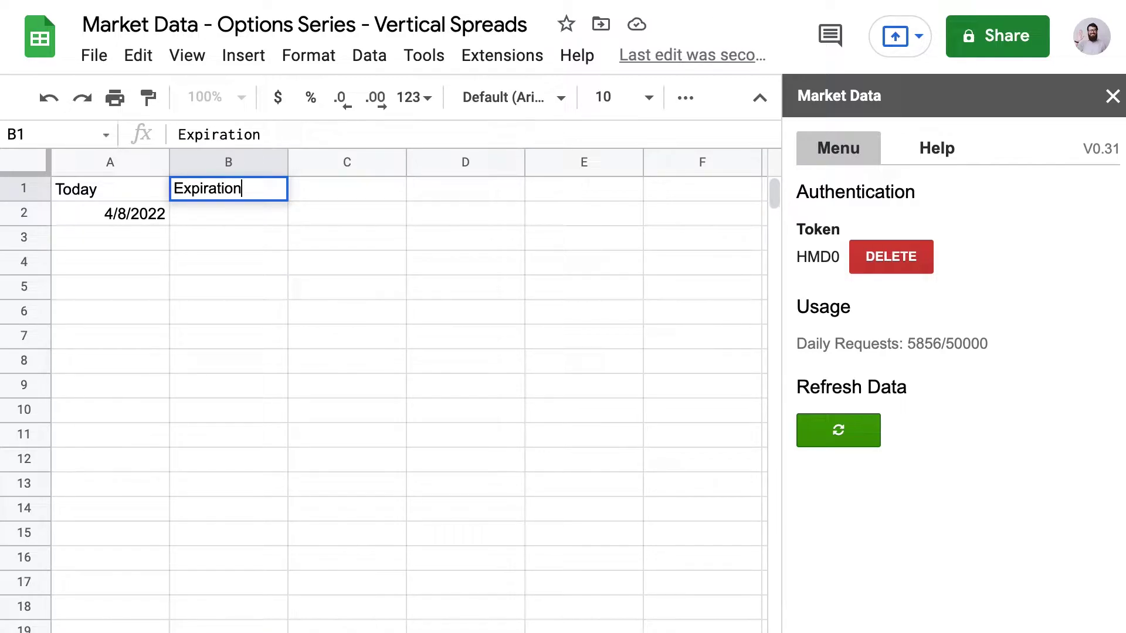
{"action": "key", "text": "Return"}
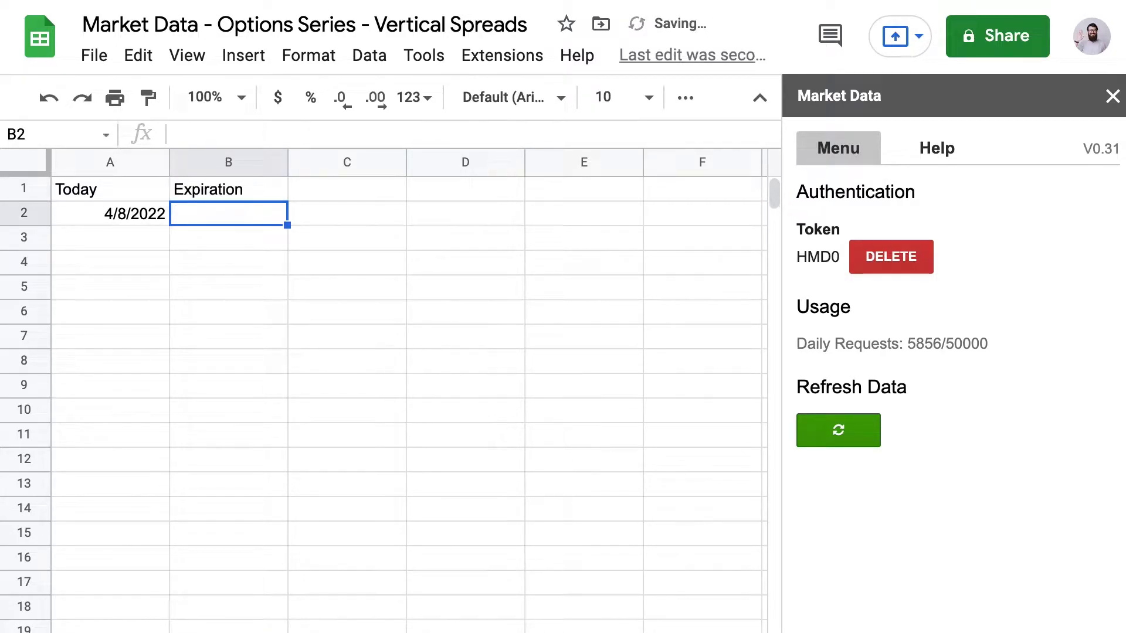
{"action": "type", "text": "5/20/"}
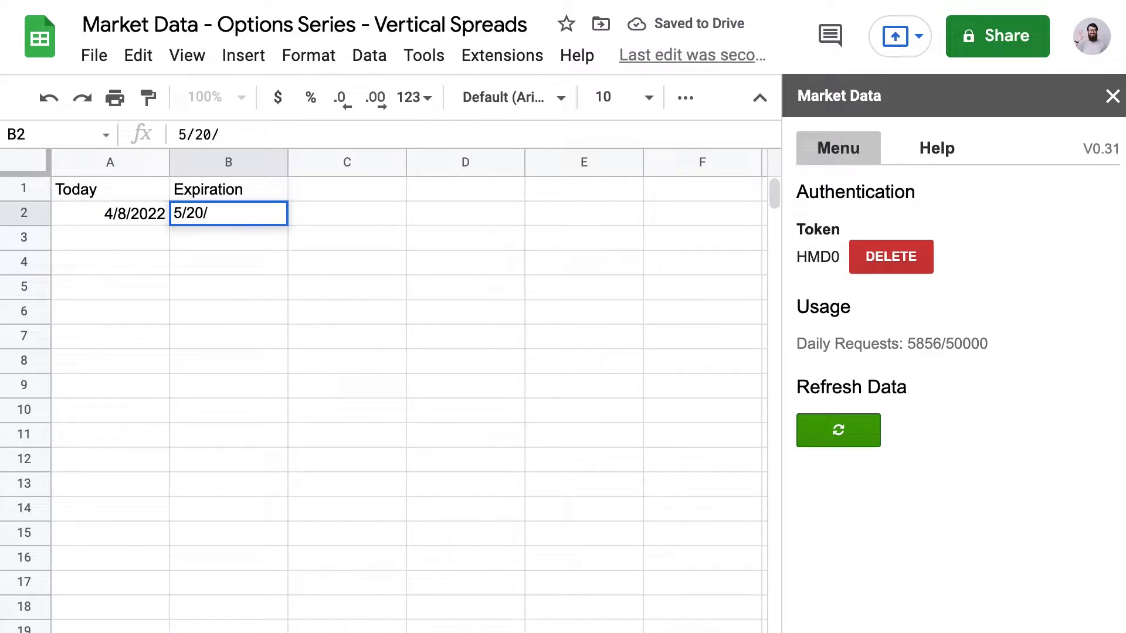
{"action": "type", "text": "2022"}
{"action": "key", "text": "Return"}
Enter 'TSLA' in C1 and =STOCKDATA(C1) in C2 to show TSLA's live price
{"action": "left_click", "coordinate": [346, 188]}
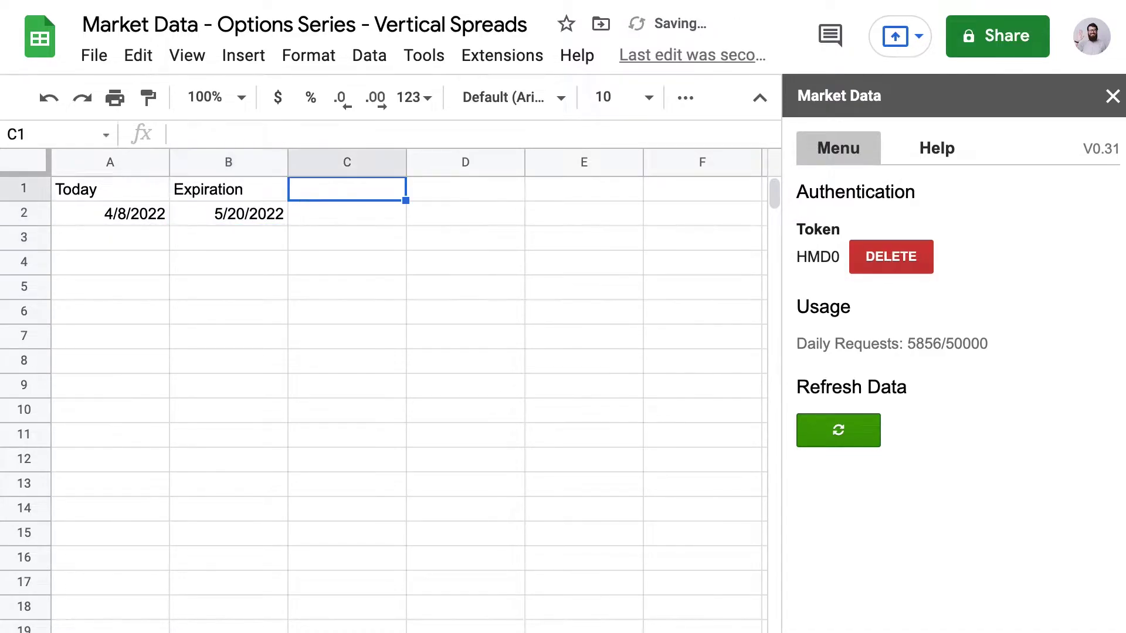
{"action": "type", "text": "TSLA"}
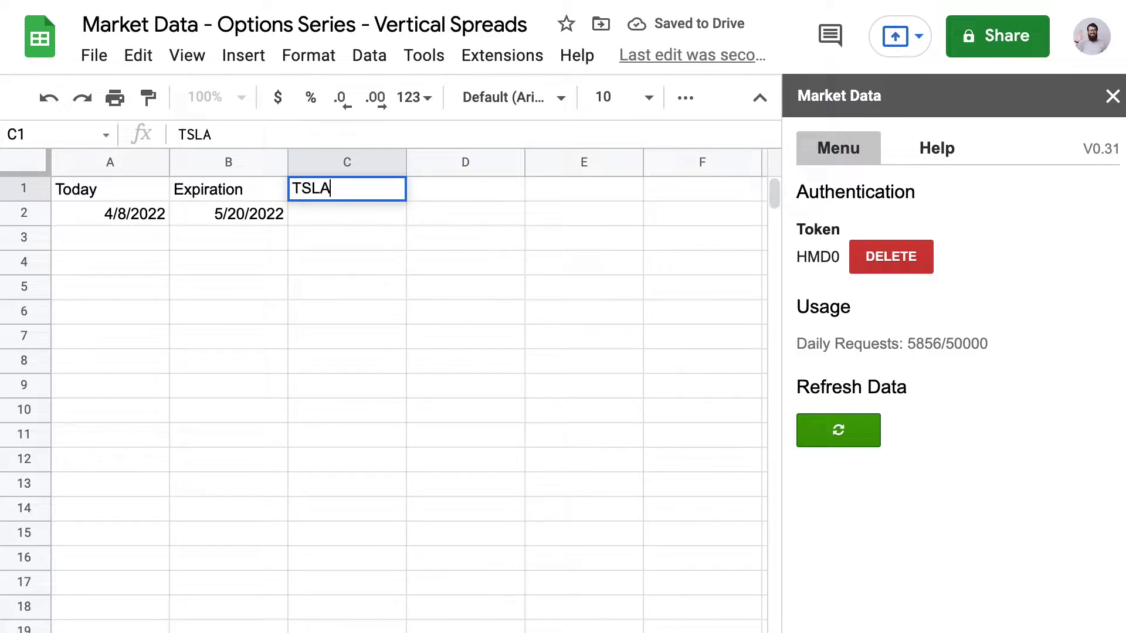
{"action": "key", "text": "Return"}
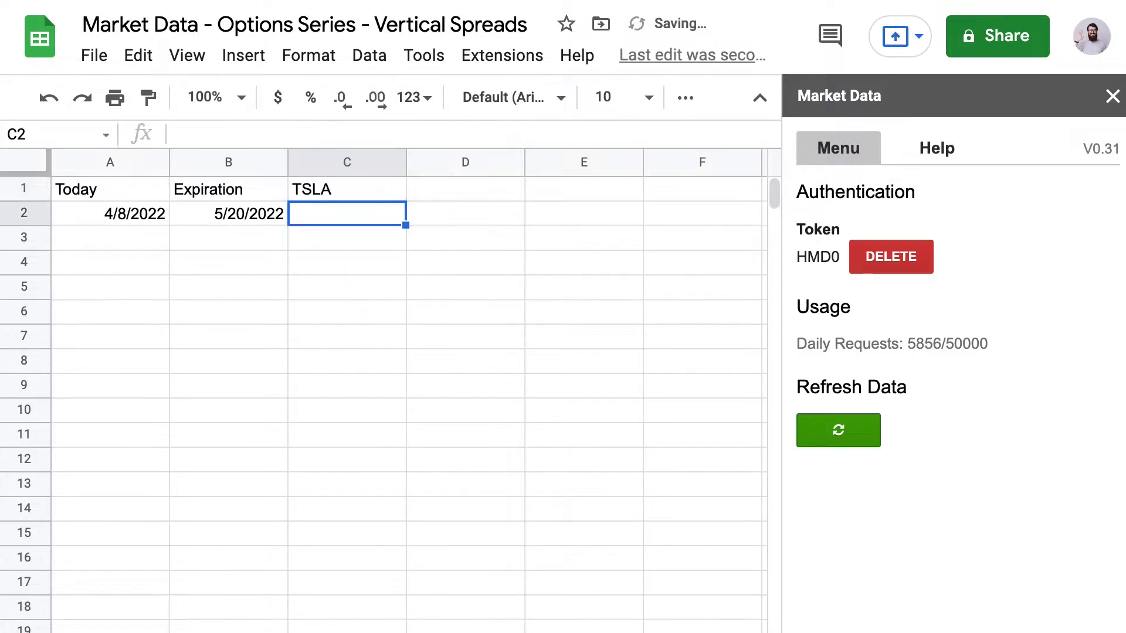
{"action": "type", "text": "=STOCKDATA("}
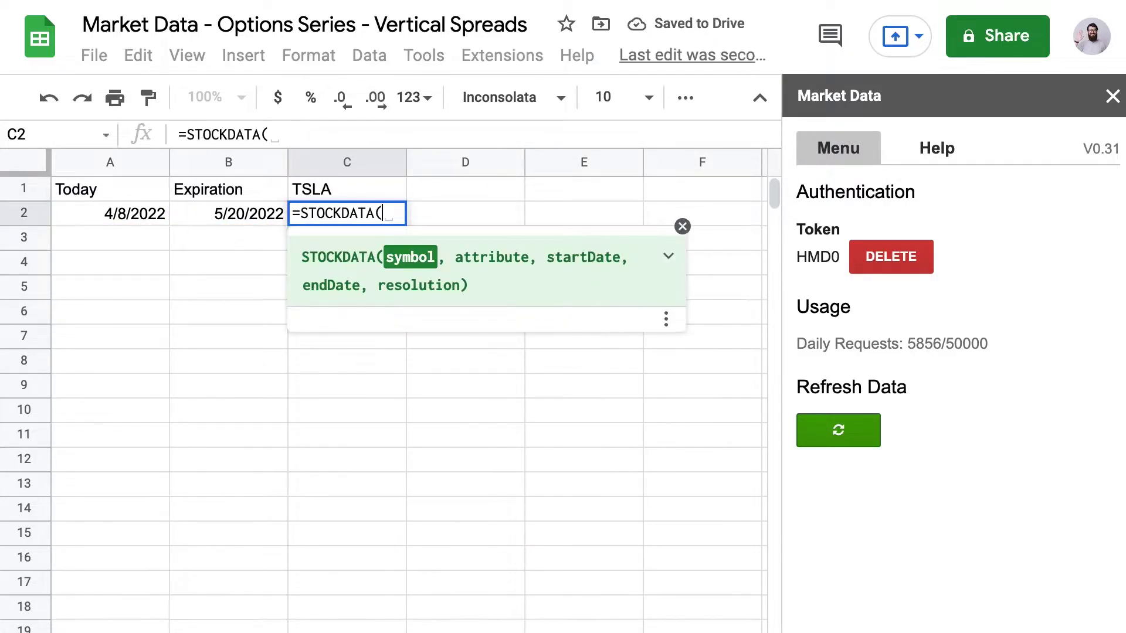
{"action": "key", "text": "Up"}
{"action": "type", "text": ")"}
{"action": "key", "text": "Return"}
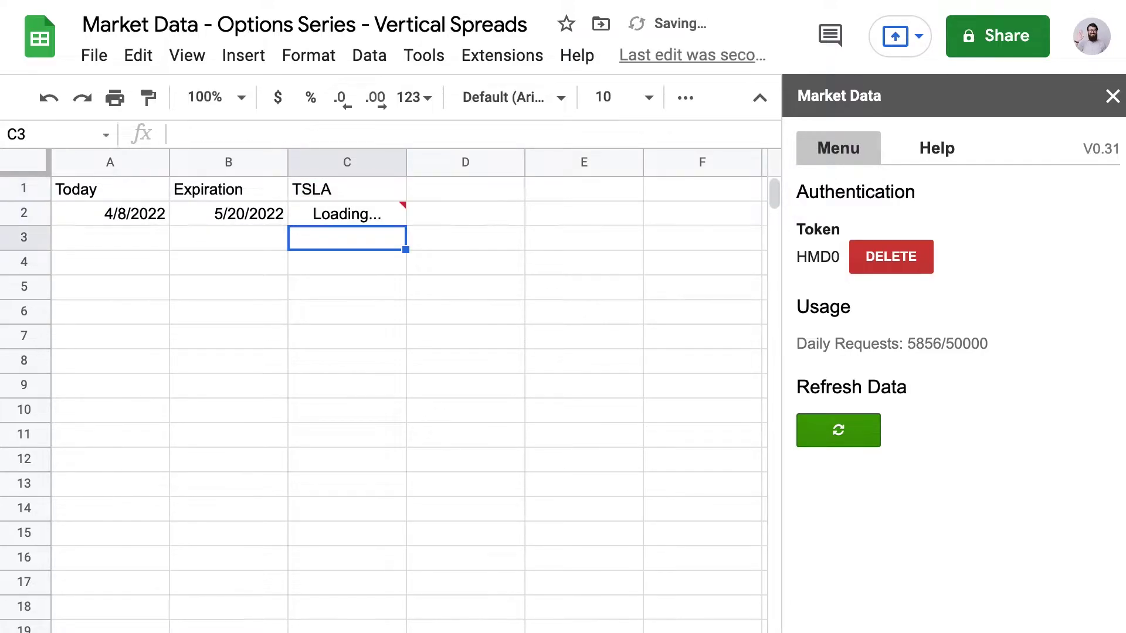
{"action": "key", "text": "Up"}
{"action": "key", "text": "Up"}
Add the '30Δ CALL' header in D1 with strike 1160 in D2
{"action": "key", "text": "Right"}
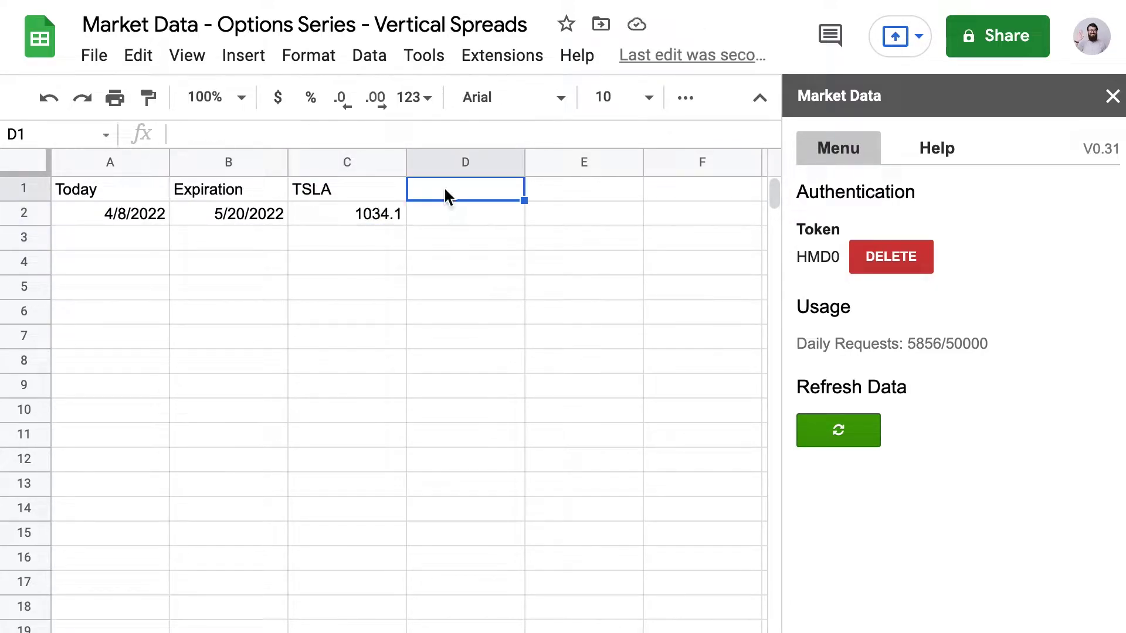
{"action": "type", "text": "3"}
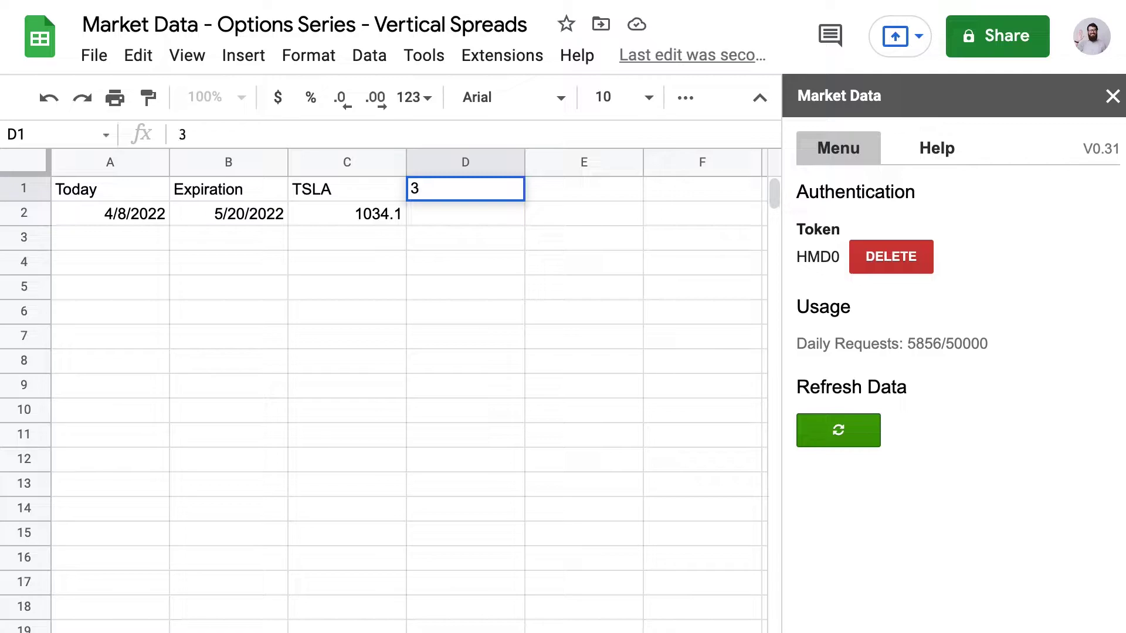
{"action": "type", "text": "0Δ CALL"}
{"action": "key", "text": "Return"}
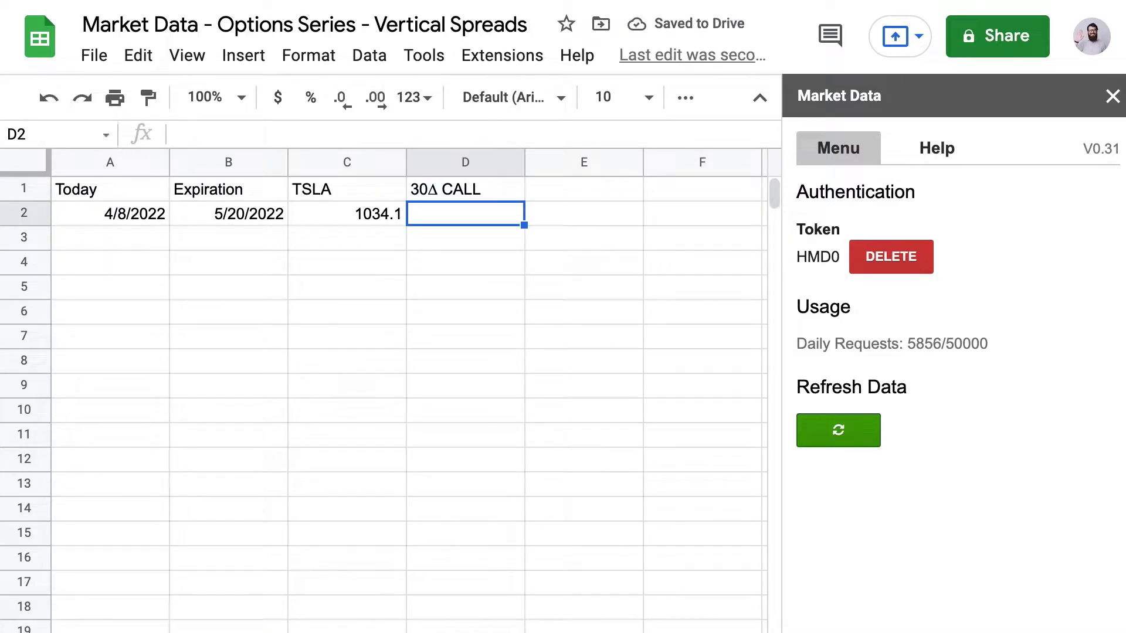
{"action": "type", "text": "11"}
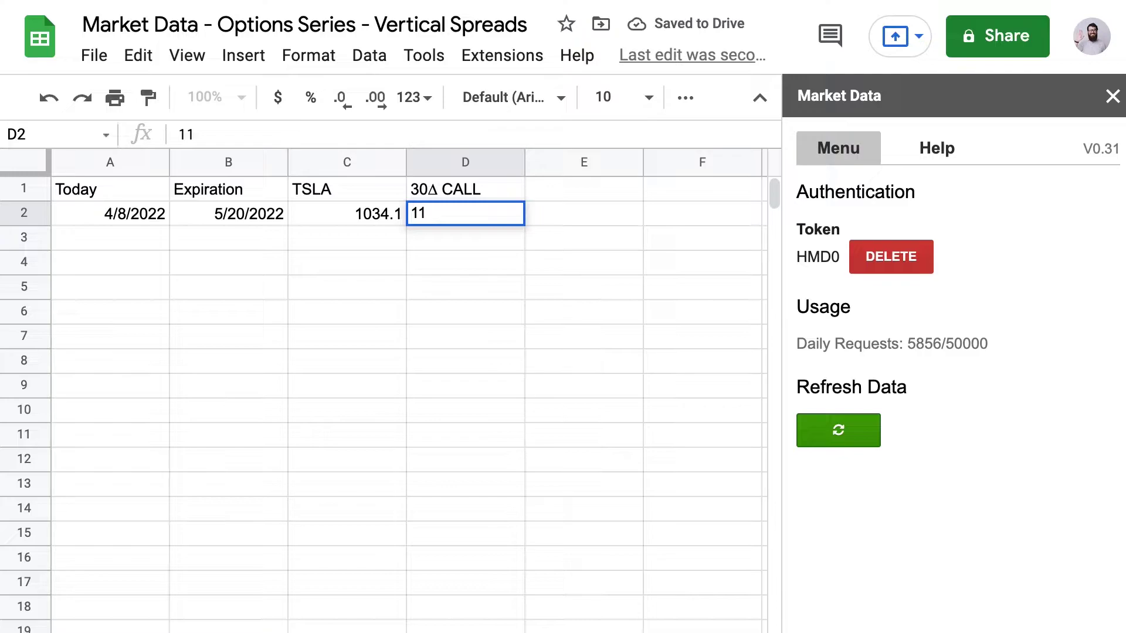
{"action": "type", "text": "60"}
{"action": "left_click", "coordinate": [465, 188]}
Add the '30Δ CALL+$10' header in E1 with strike 1170 in E2
{"action": "left_click", "coordinate": [702, 189]}
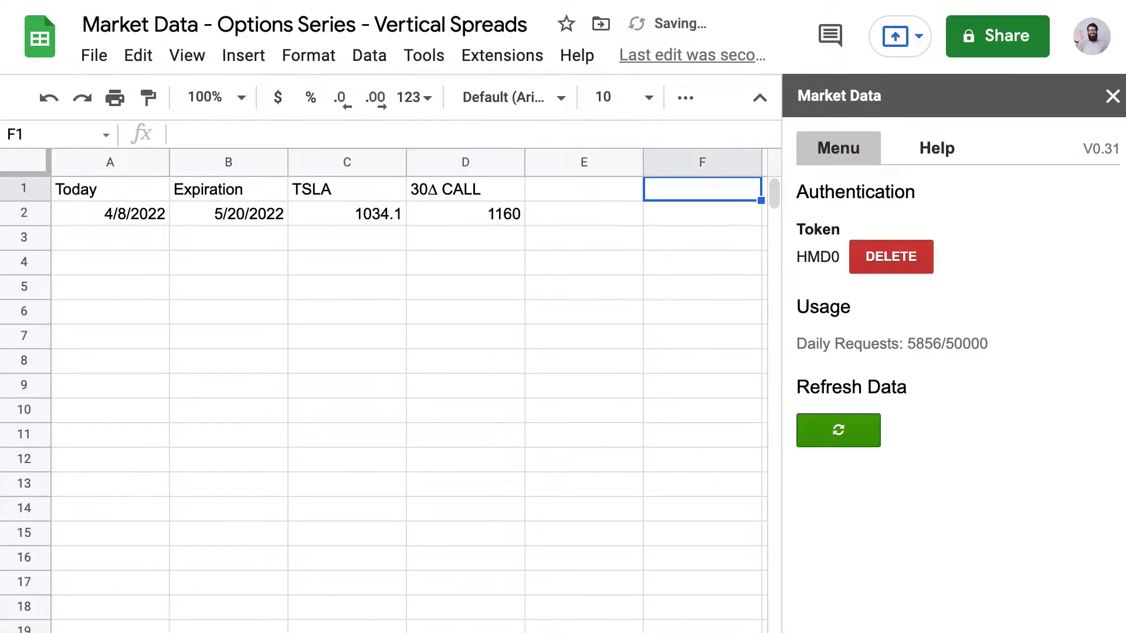
{"action": "left_click", "coordinate": [583, 188]}
{"action": "type", "text": "30"}
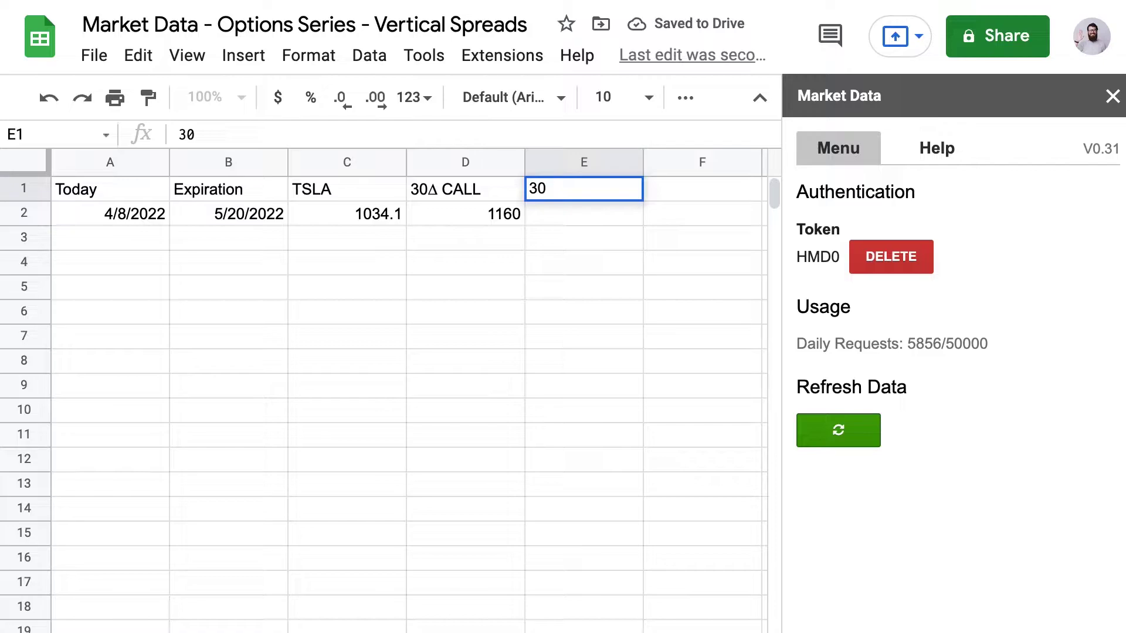
{"action": "type", "text": "Δ CALL"}
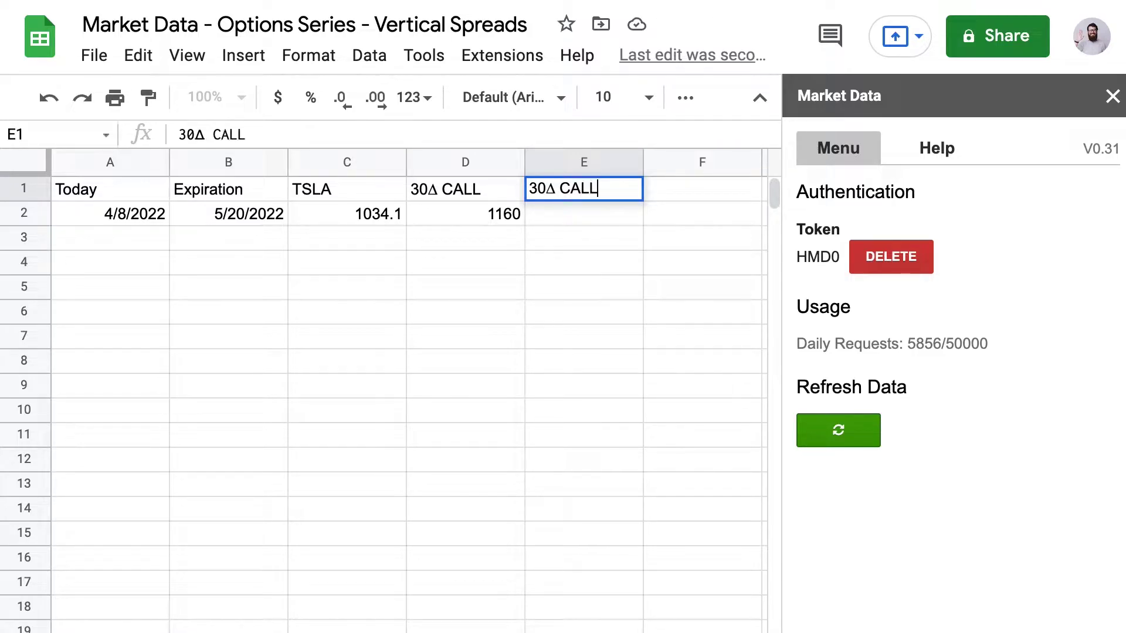
{"action": "type", "text": "+$10"}
{"action": "key", "text": "Return"}
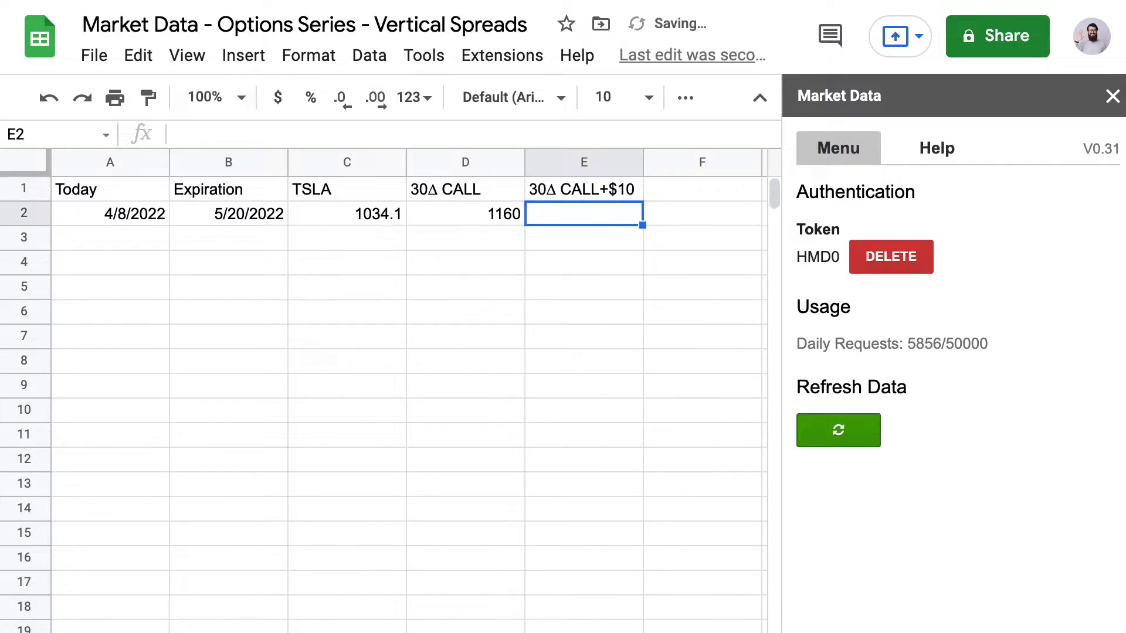
{"action": "type", "text": "1170"}
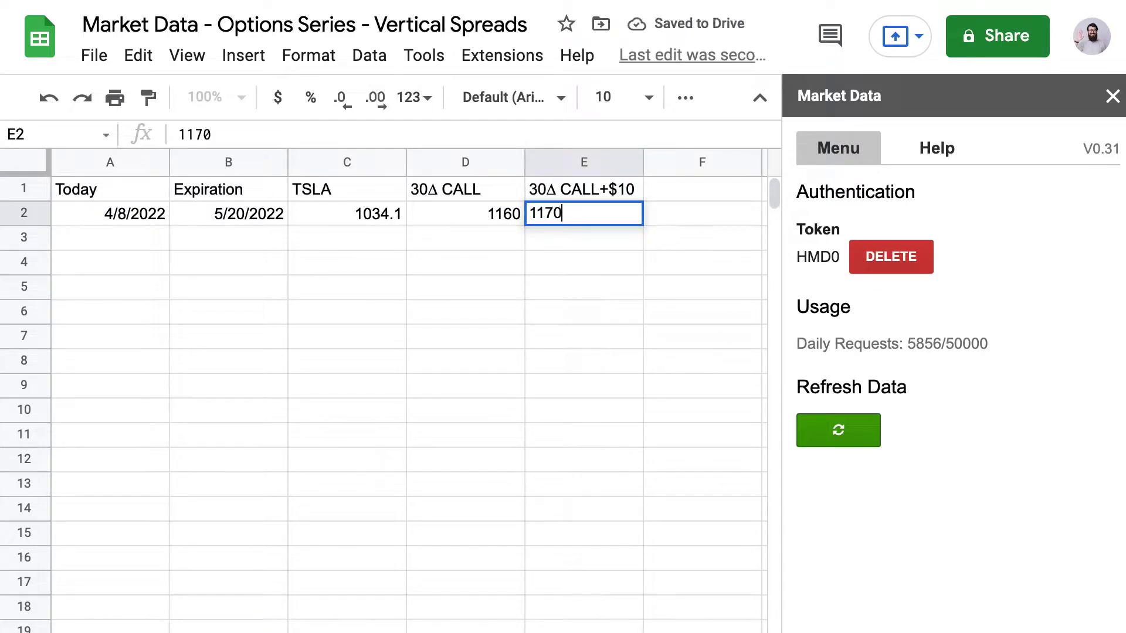
{"action": "key", "text": "Return"}
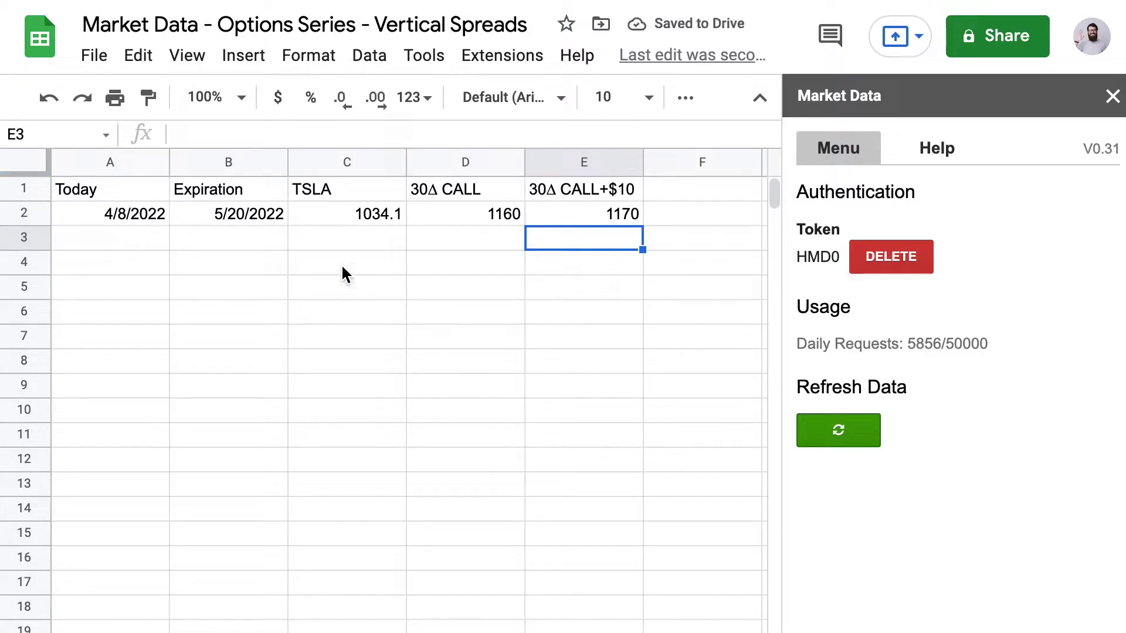
Enter =STOCKDATA(A5,"BID,MID,ASK") to fetch TSLA's bid, mid and ask quotes
{"action": "left_click", "coordinate": [185, 266]}
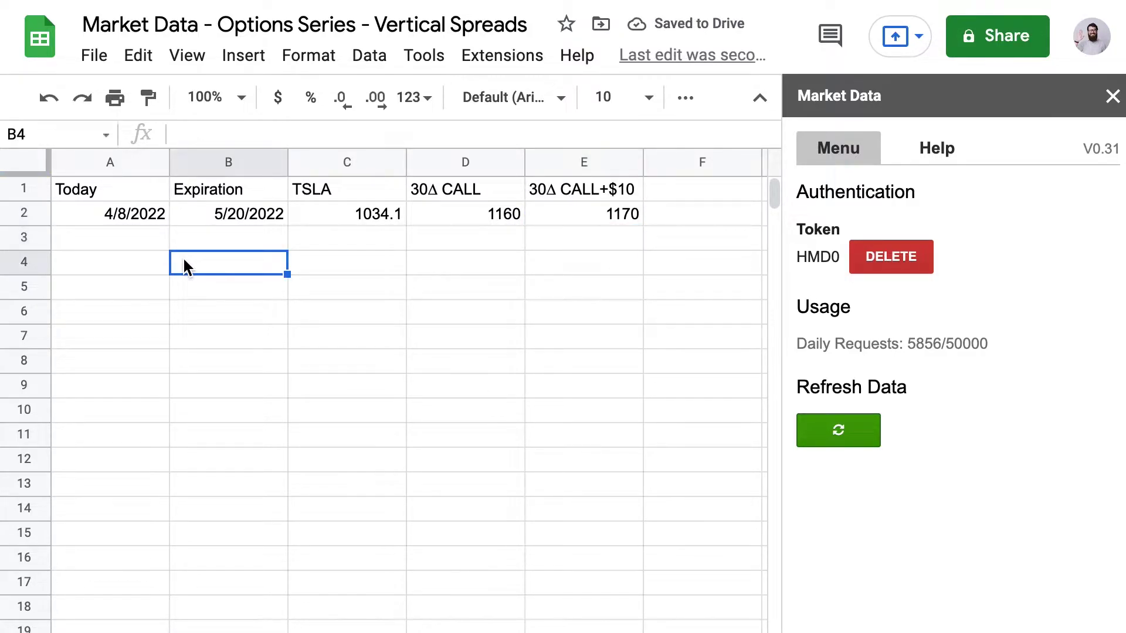
{"action": "key", "text": "Left"}
{"action": "key", "text": "Down"}
{"action": "type", "text": "="}
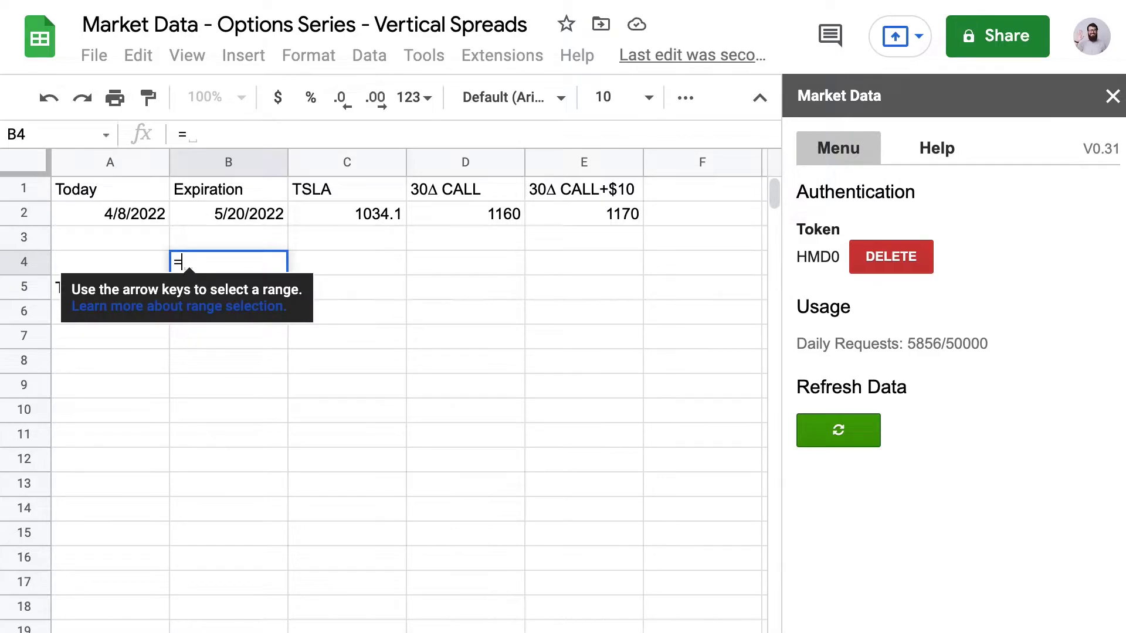
{"action": "type", "text": "stoc"}
{"action": "key", "text": "Tab"}
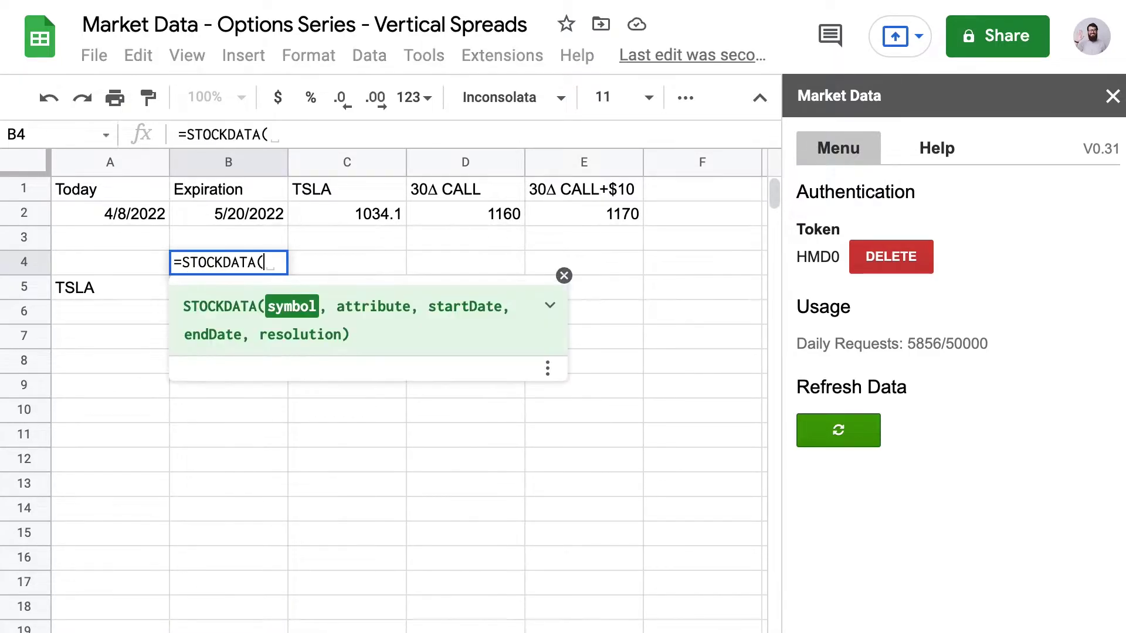
{"action": "key", "text": "Left"}
{"action": "key", "text": "Down"}
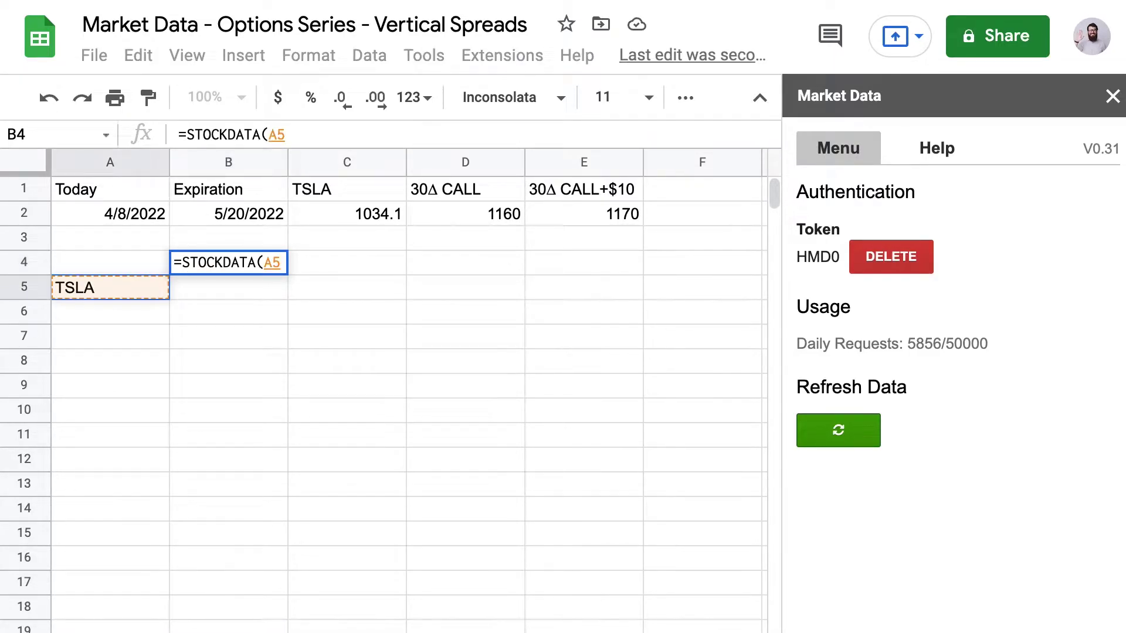
{"action": "type", "text": ",\""}
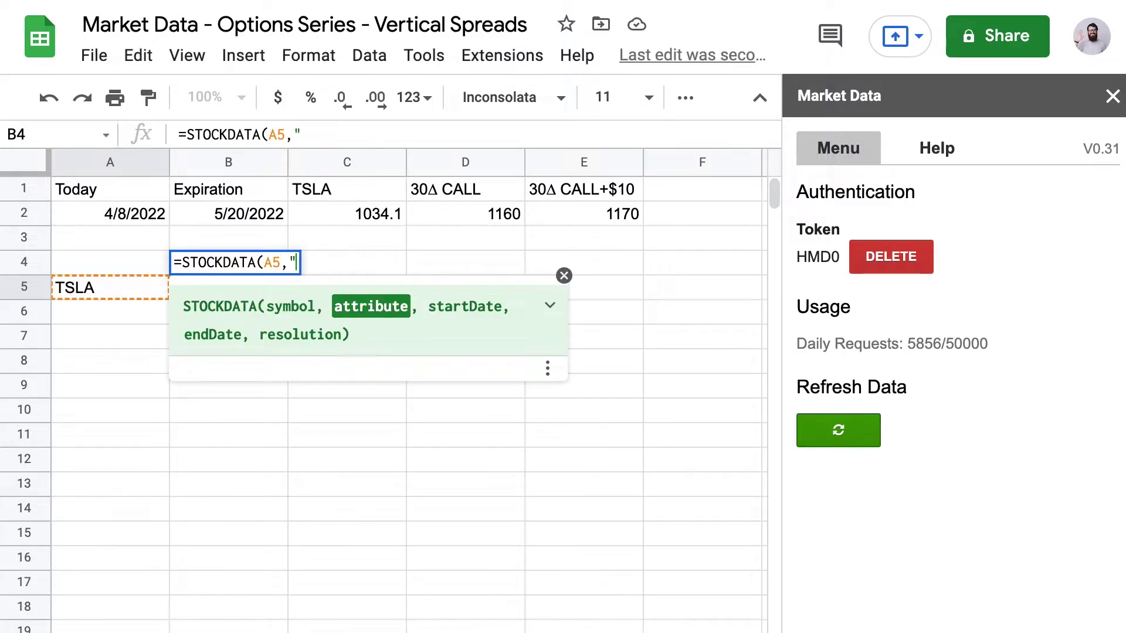
{"action": "type", "text": "BID,ASK"}
{"action": "key", "text": "BackSpace"}
{"action": "key", "text": "BackSpace"}
{"action": "key", "text": "BackSpace"}
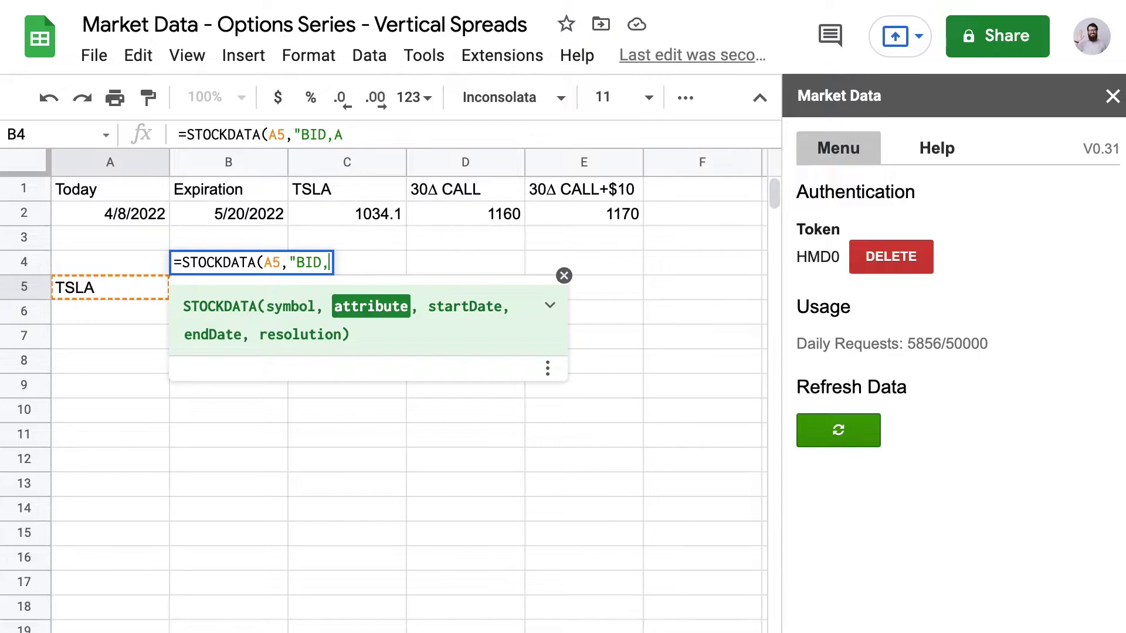
{"action": "type", "text": "MID,"}
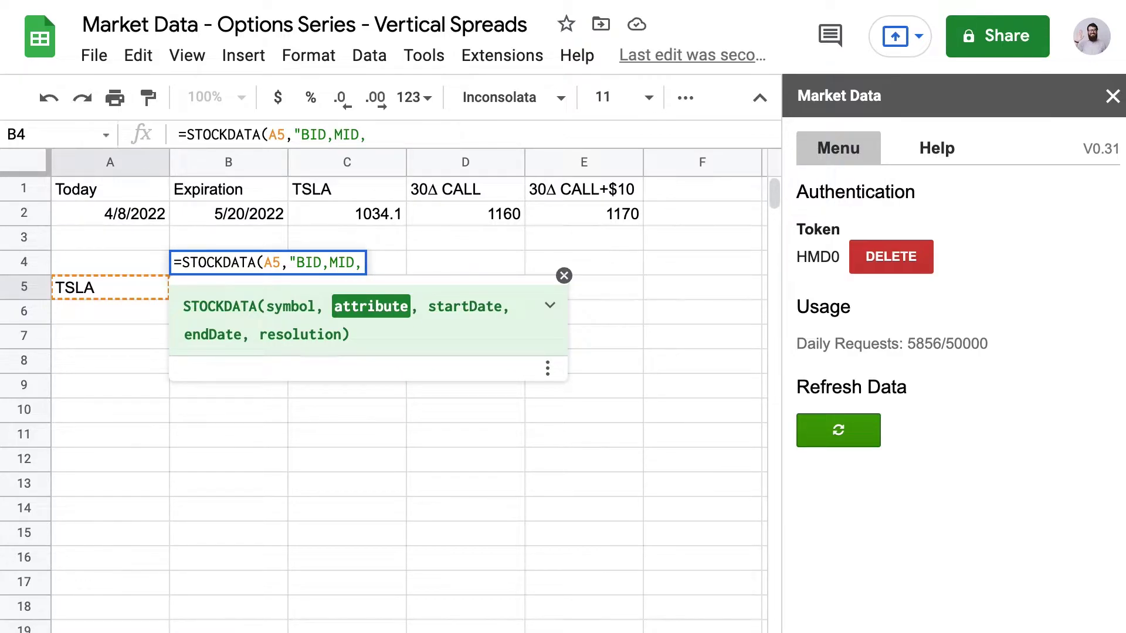
{"action": "type", "text": "ASK\""}
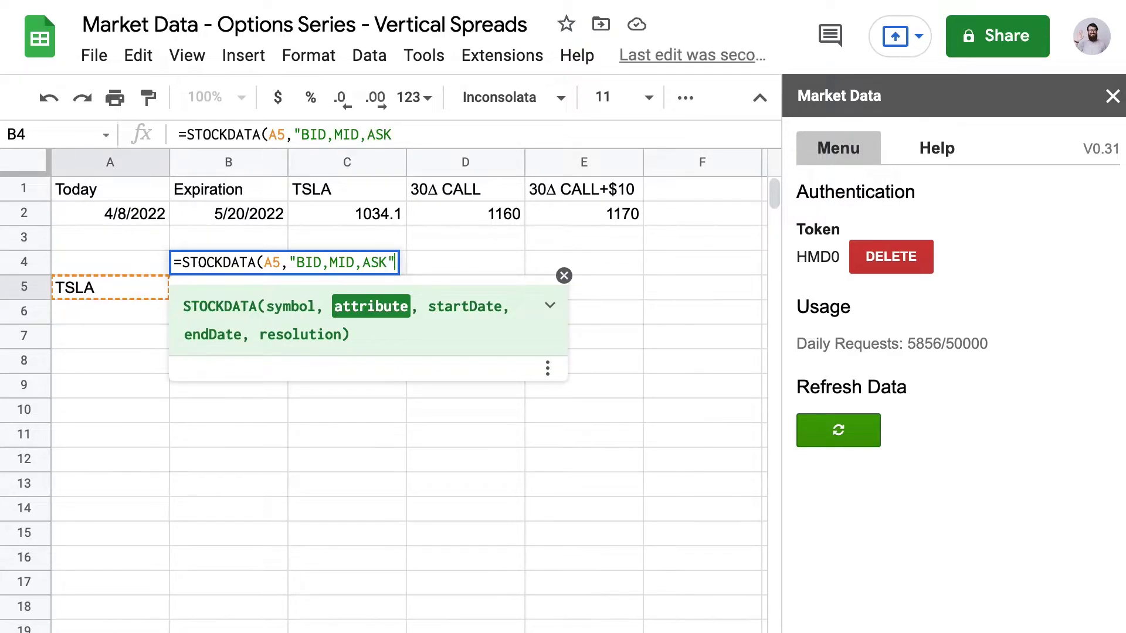
{"action": "type", "text": ")"}
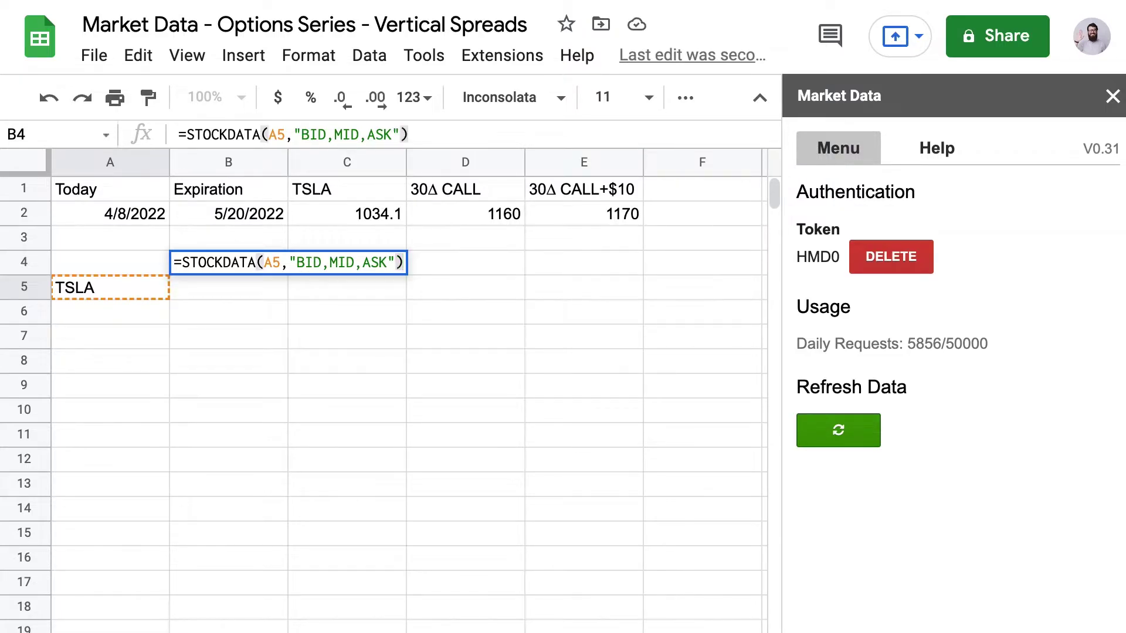
{"action": "key", "text": "Return"}
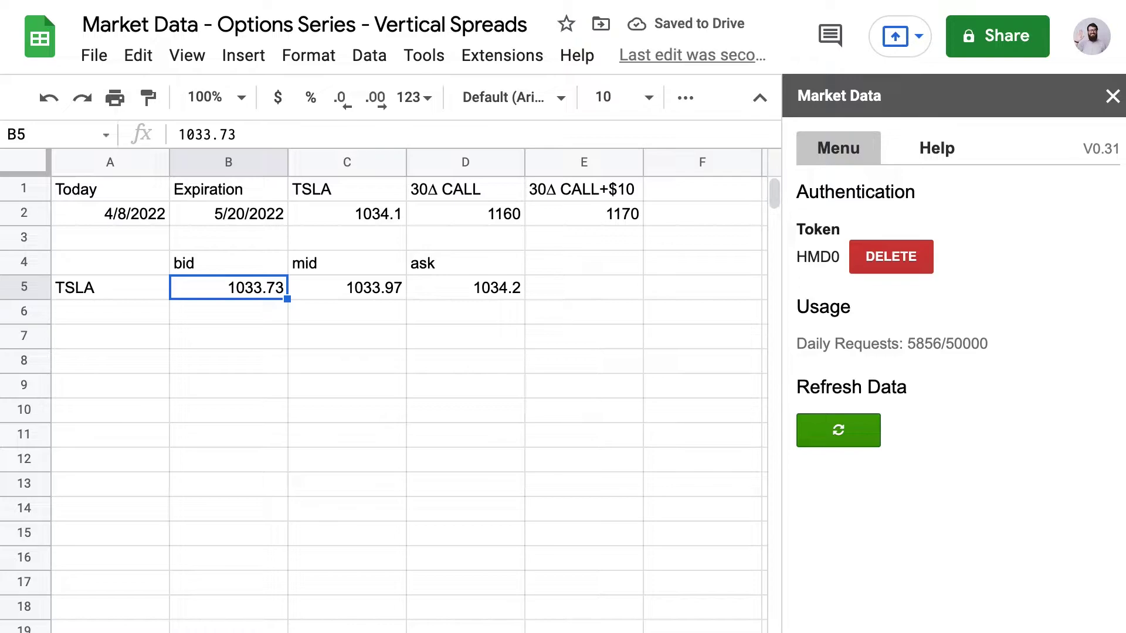
Label cell A6 '30Δ CALL'
{"action": "left_click", "coordinate": [110, 312]}
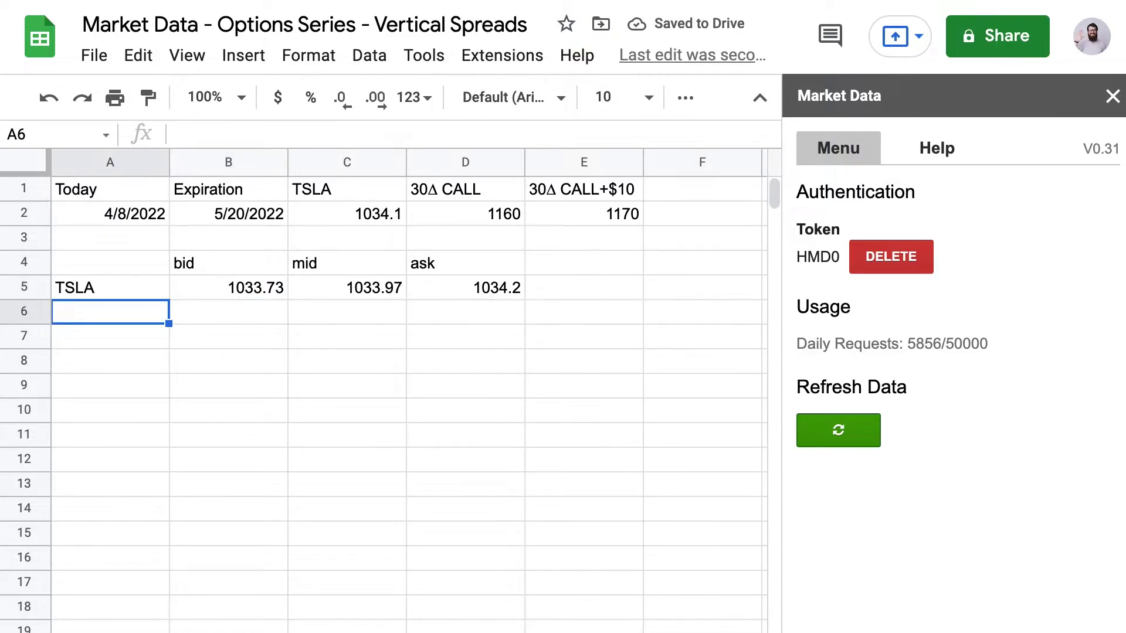
{"action": "type", "text": "30"}
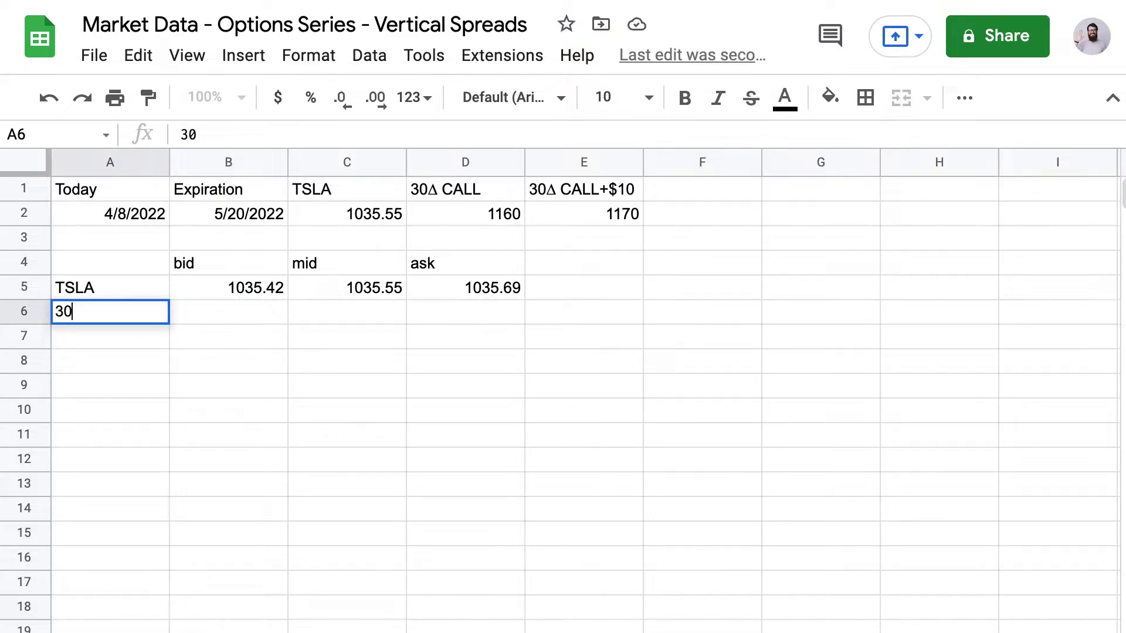
{"action": "type", "text": "Δ"}
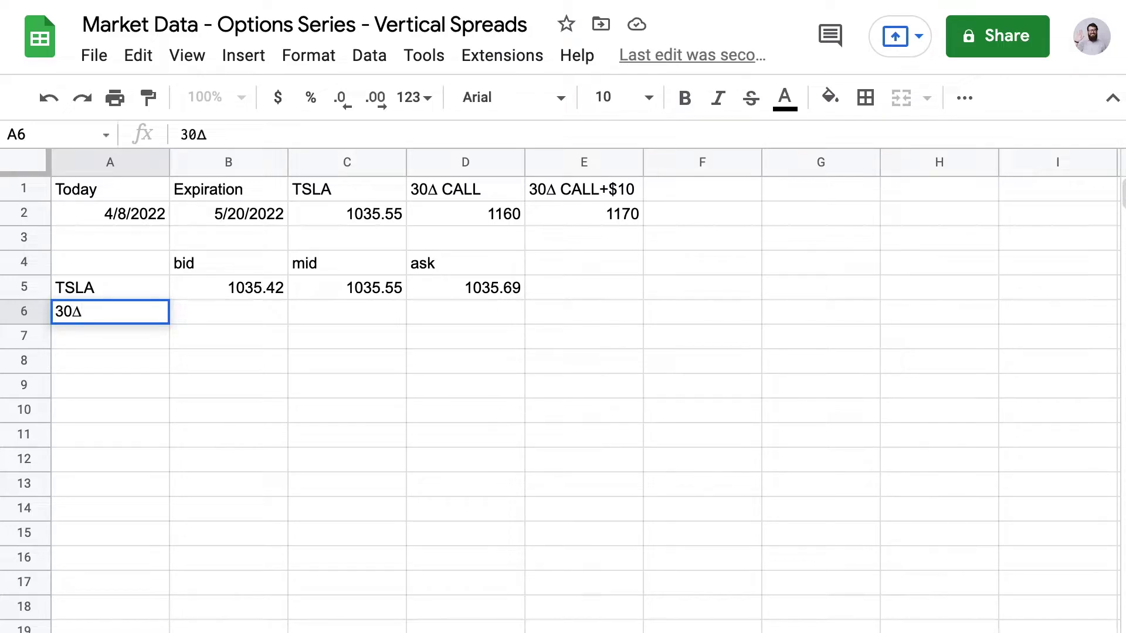
{"action": "type", "text": "CALL"}
{"action": "key", "text": "Tab"}
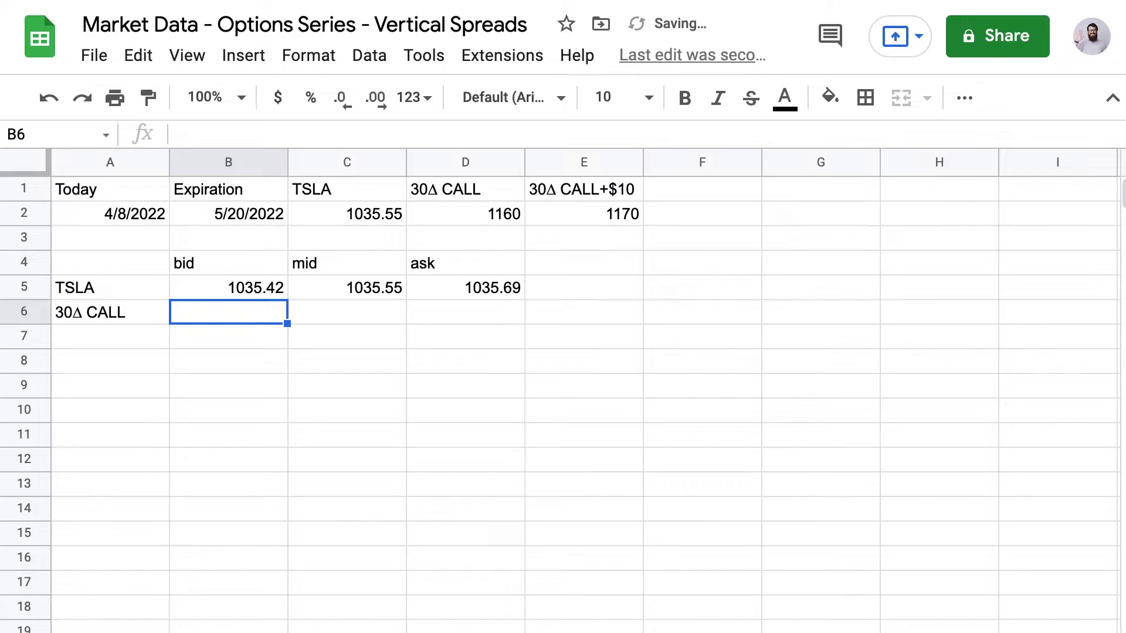
In B6 enter =OPTIONDATA("TSLA220520C01160000","bid,mid,ask,noheaders") for the 1160 call quotes
{"action": "type", "text": "=opt"}
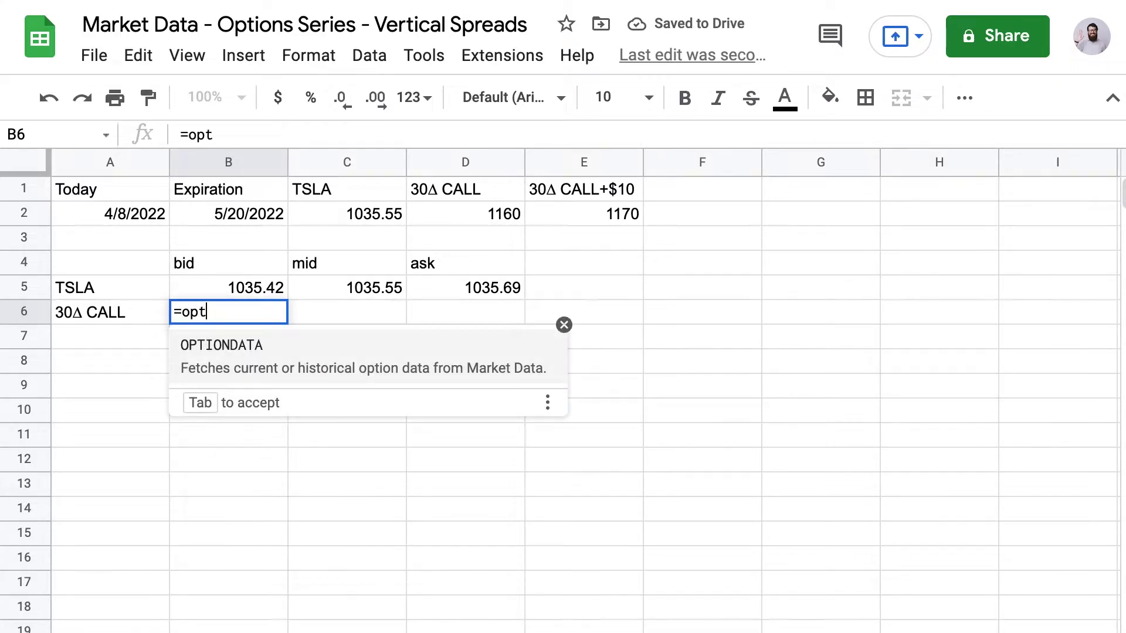
{"action": "key", "text": "Tab"}
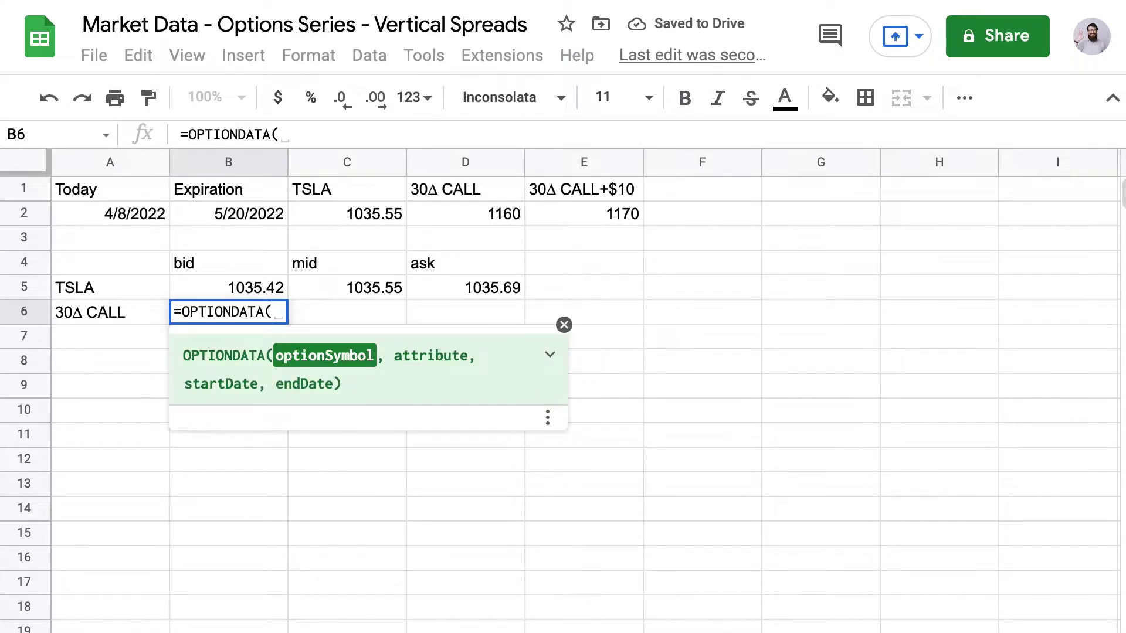
{"action": "type", "text": "\"TSLA22"}
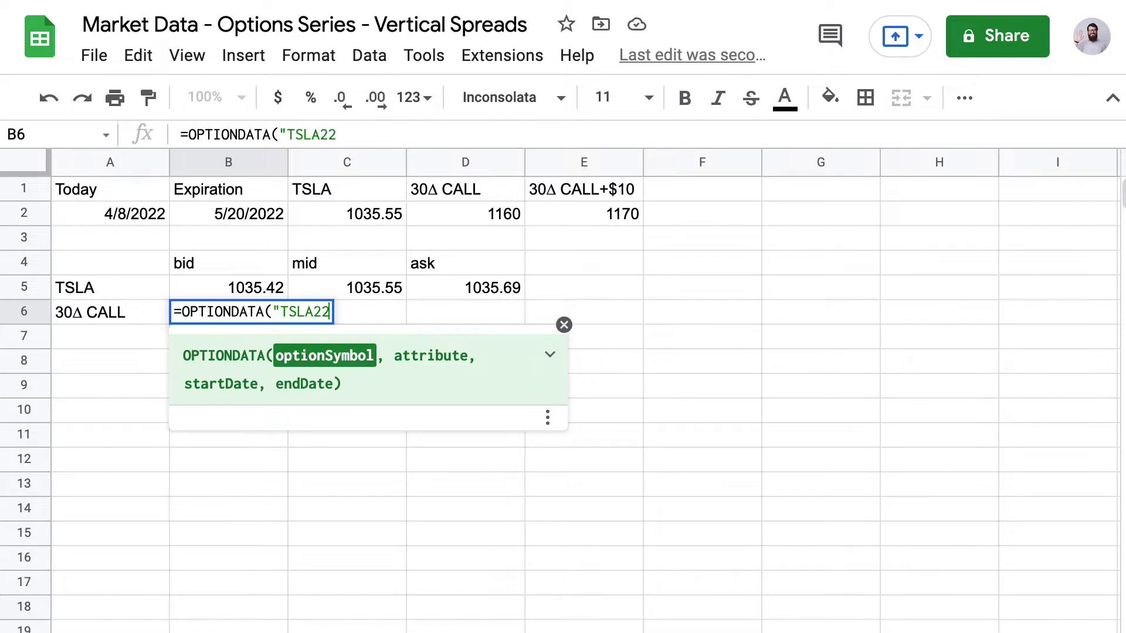
{"action": "type", "text": "0520"}
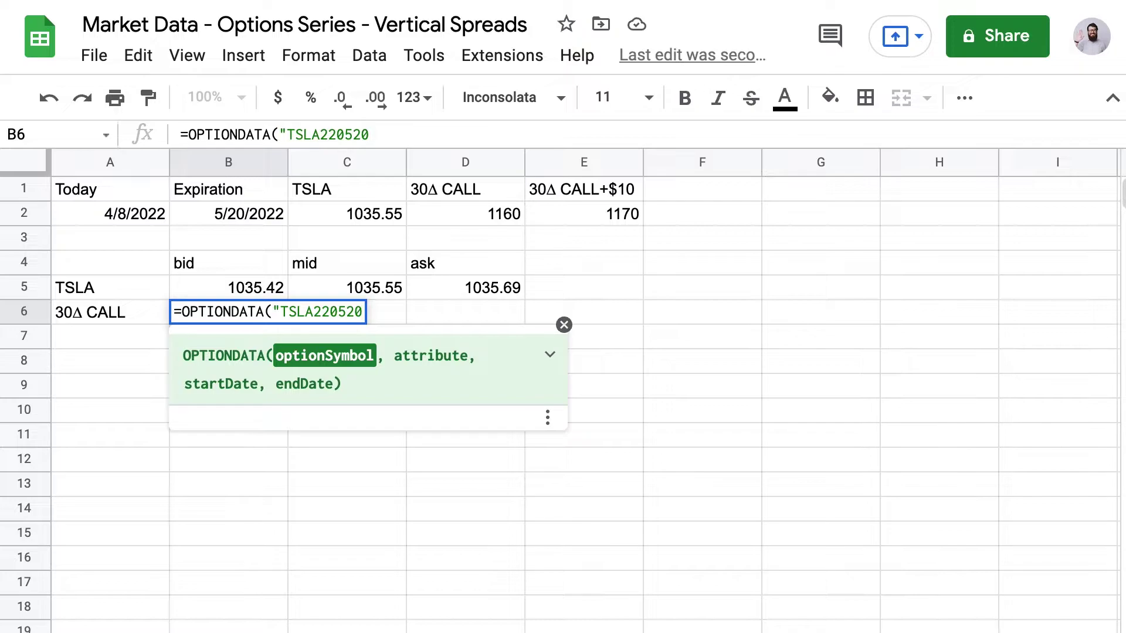
{"action": "type", "text": "0"}
{"action": "key", "text": "BackSpace"}
{"action": "type", "text": "C011"}
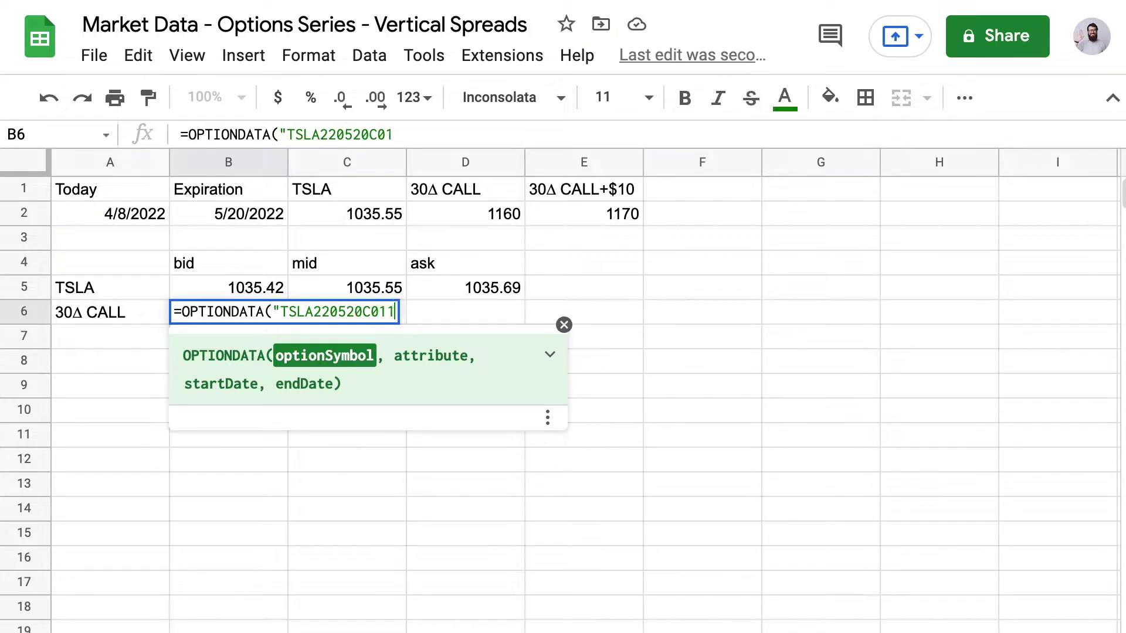
{"action": "type", "text": "60000"}
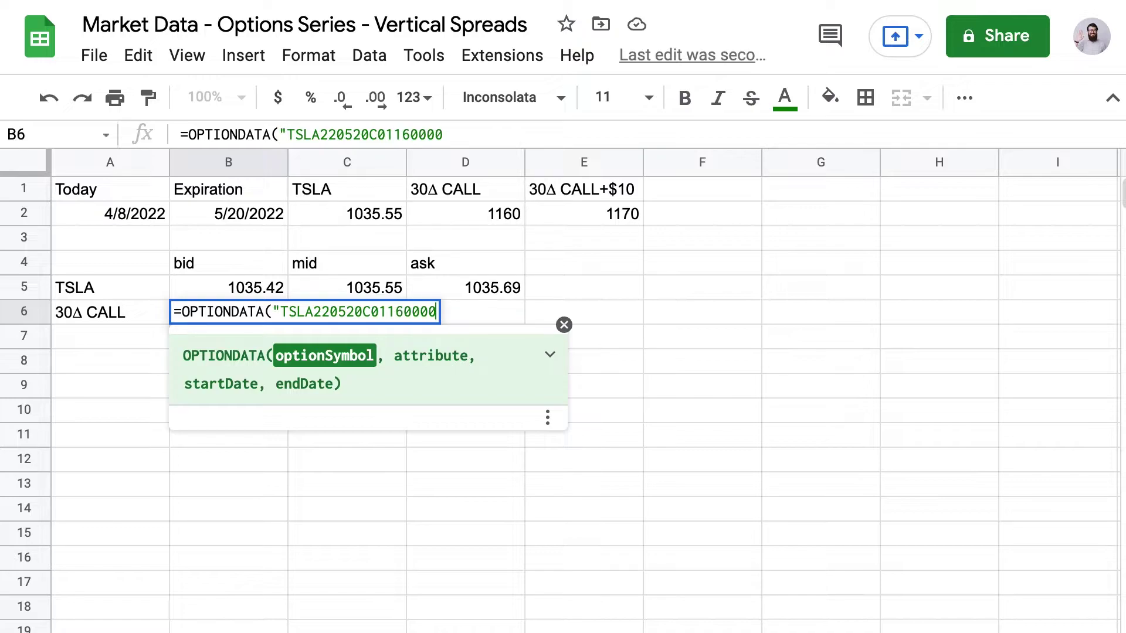
{"action": "type", "text": "\",\""}
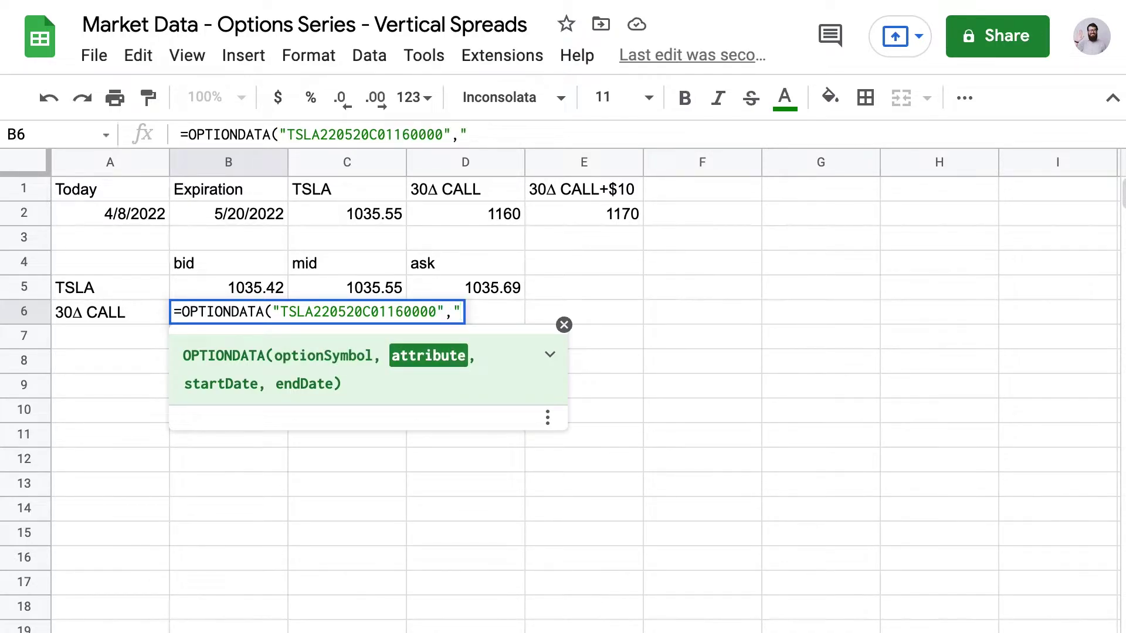
{"action": "type", "text": "bid,"}
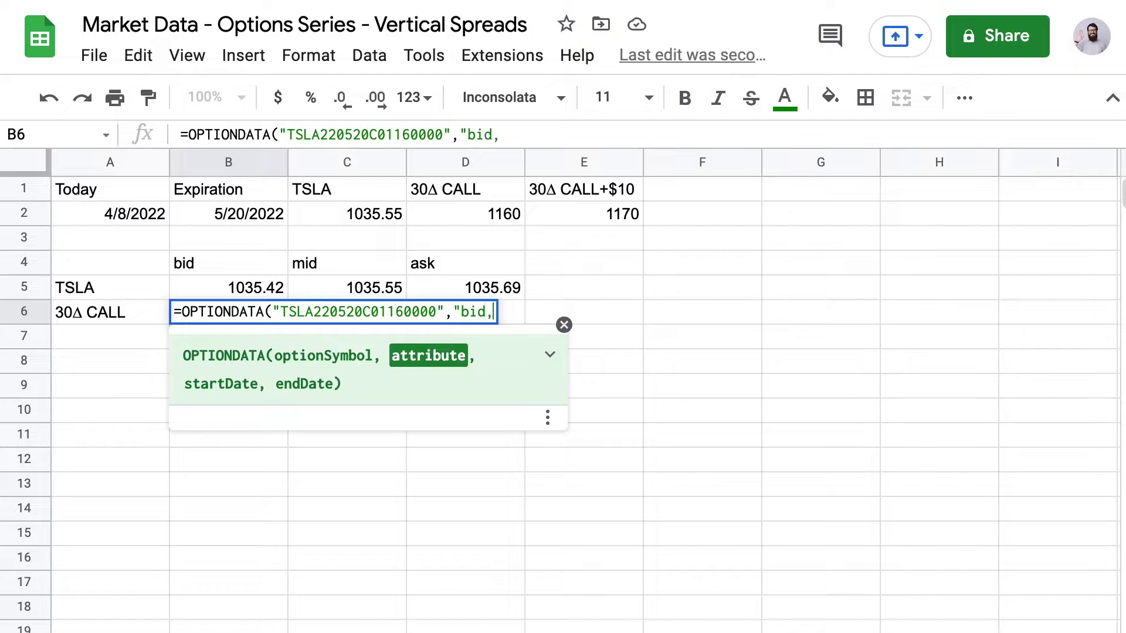
{"action": "type", "text": "mid,ask"}
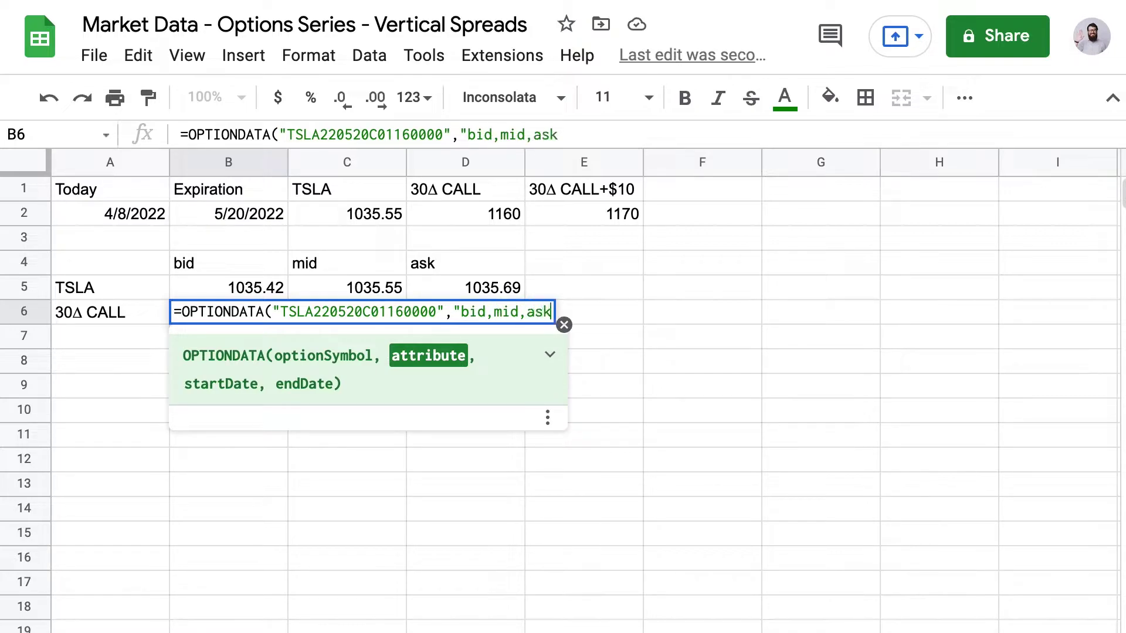
{"action": "type", "text": ",noheaders"}
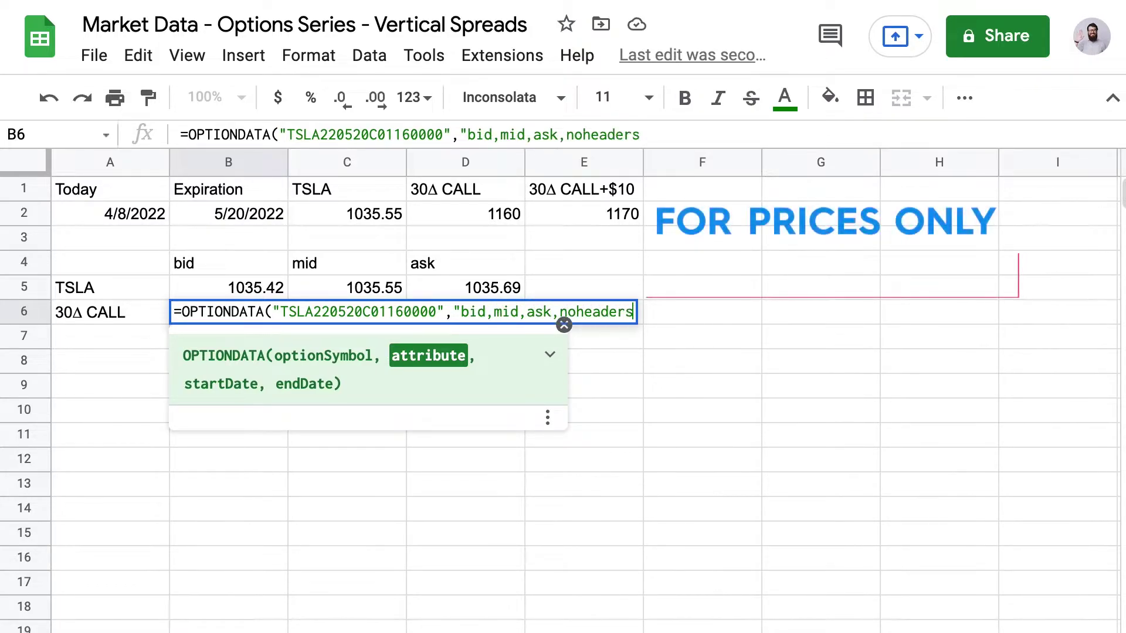
{"action": "type", "text": "\")"}
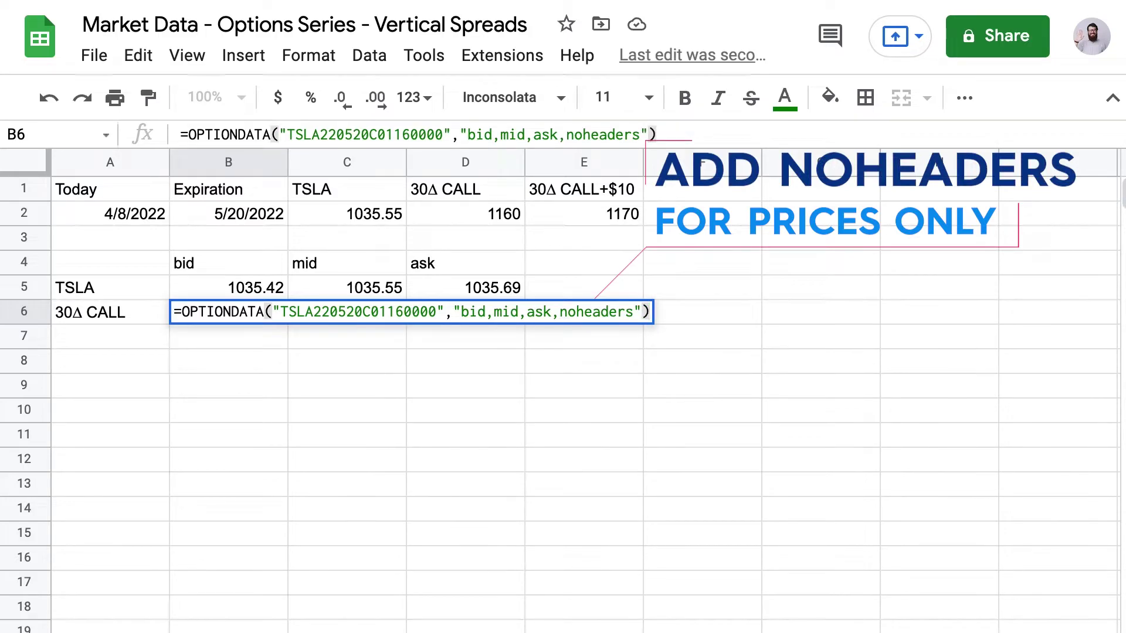
{"action": "key", "text": "Return"}
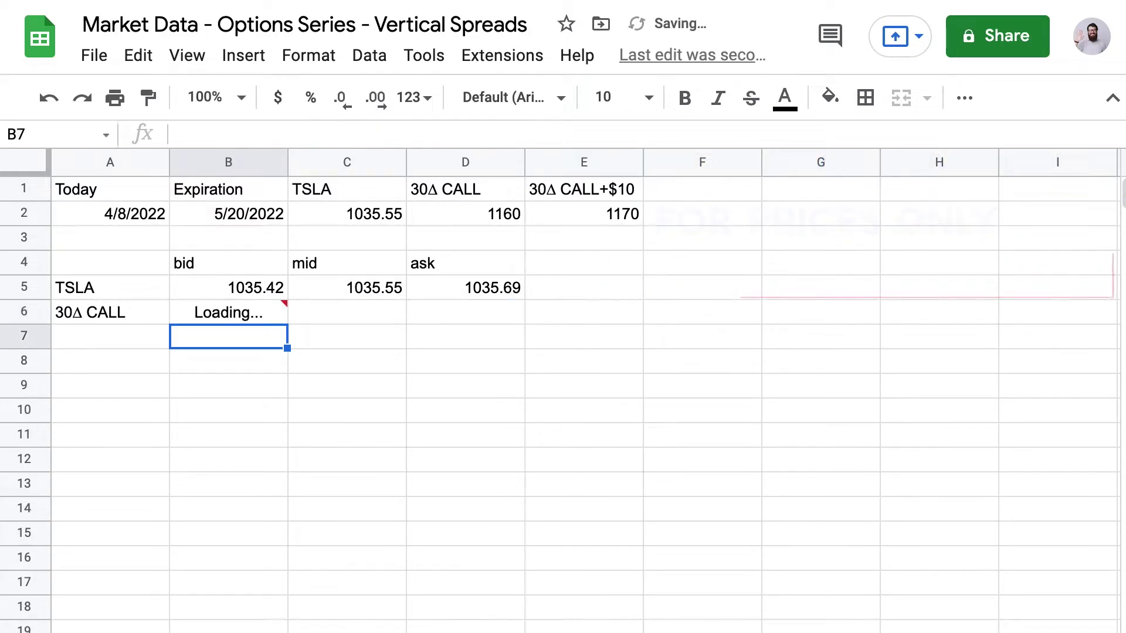
Label A7 '30Δ CALL+$10' and enter an OPTIONDATA bid/mid/ask formula for TSLA220520C01170 in B7
{"action": "left_click", "coordinate": [110, 335]}
{"action": "type", "text": "30"}
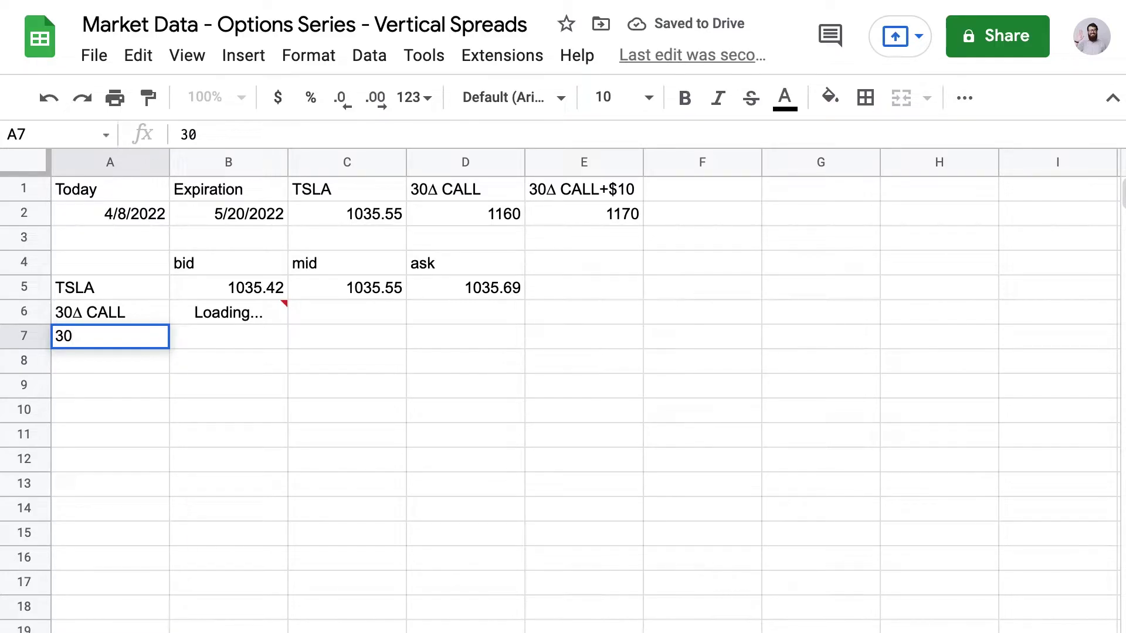
{"action": "type", "text": "Δ CALL"}
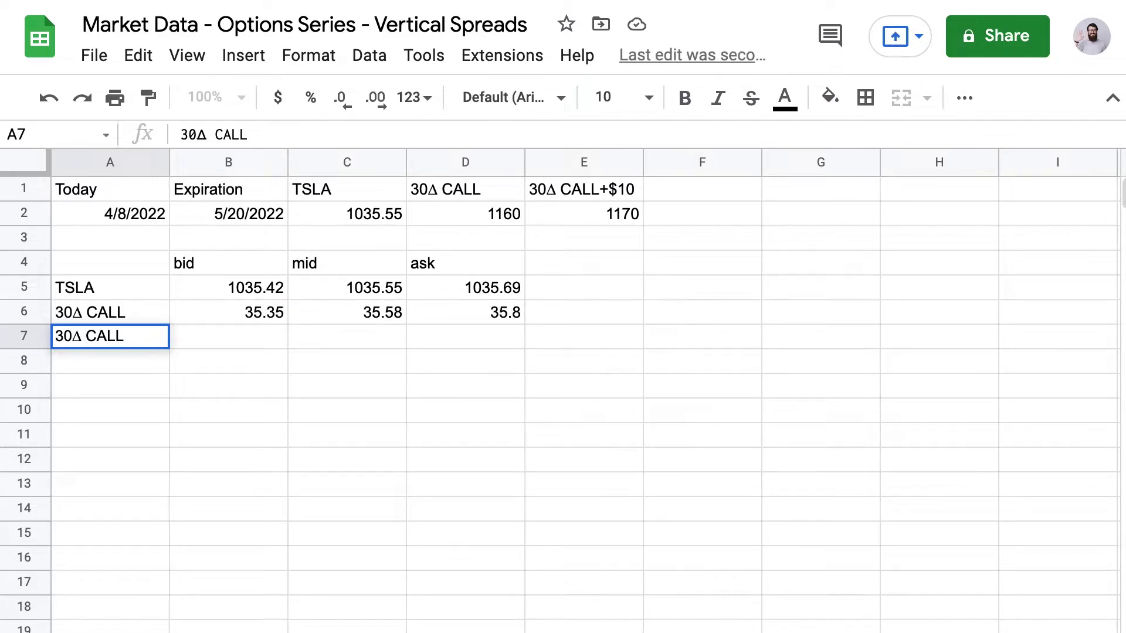
{"action": "type", "text": "+$10"}
{"action": "key", "text": "Tab"}
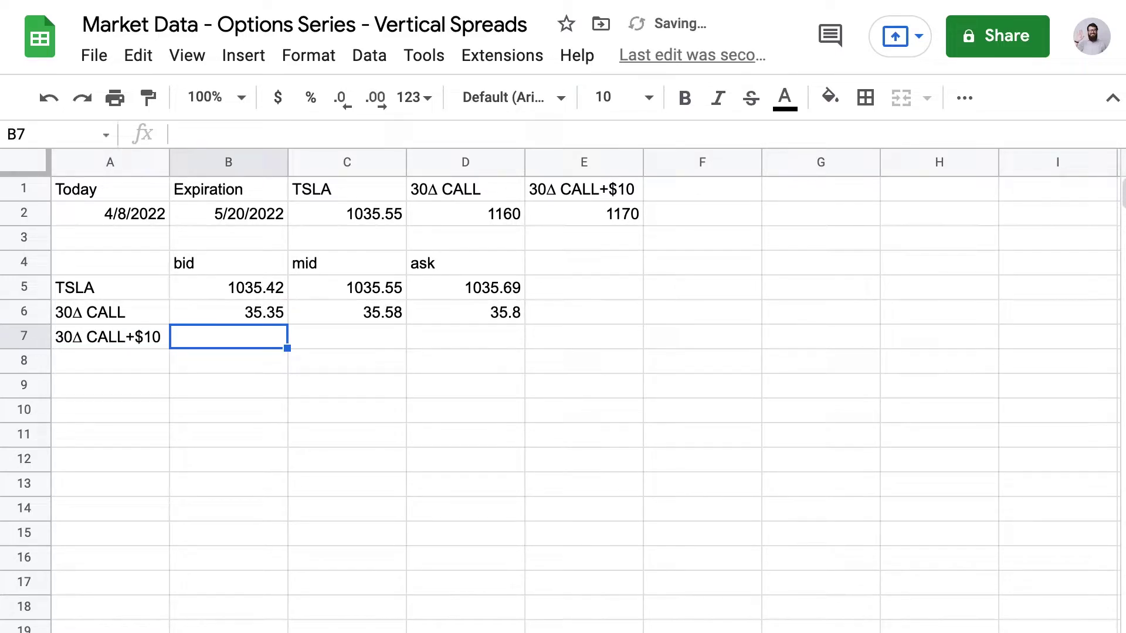
{"action": "type", "text": "=OPTIONDATA("}
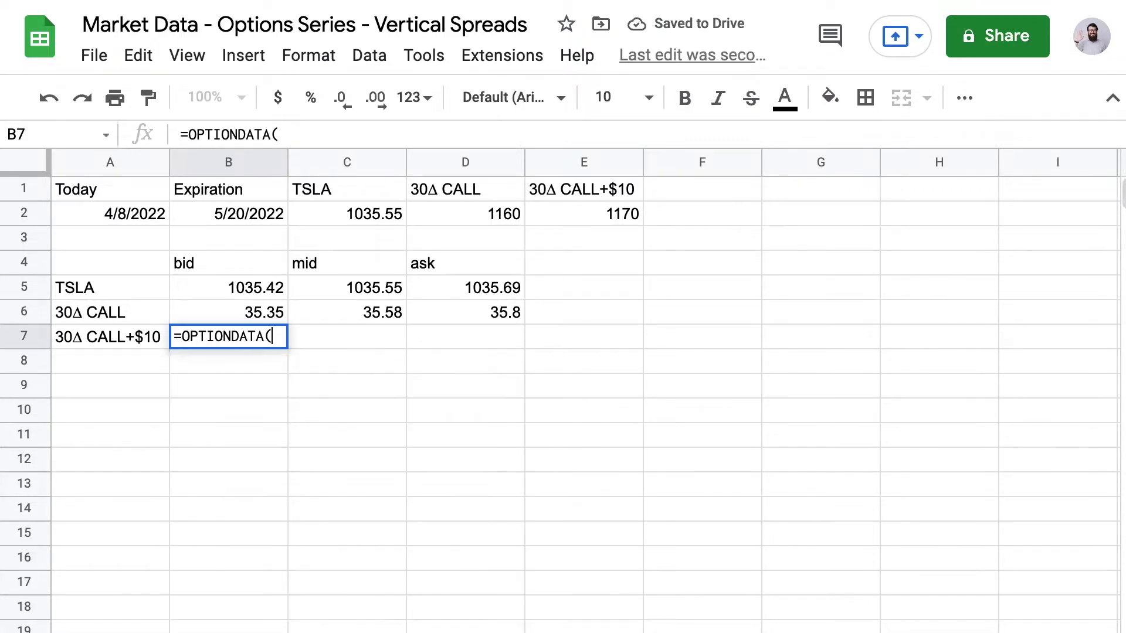
{"action": "type", "text": "\"TS"}
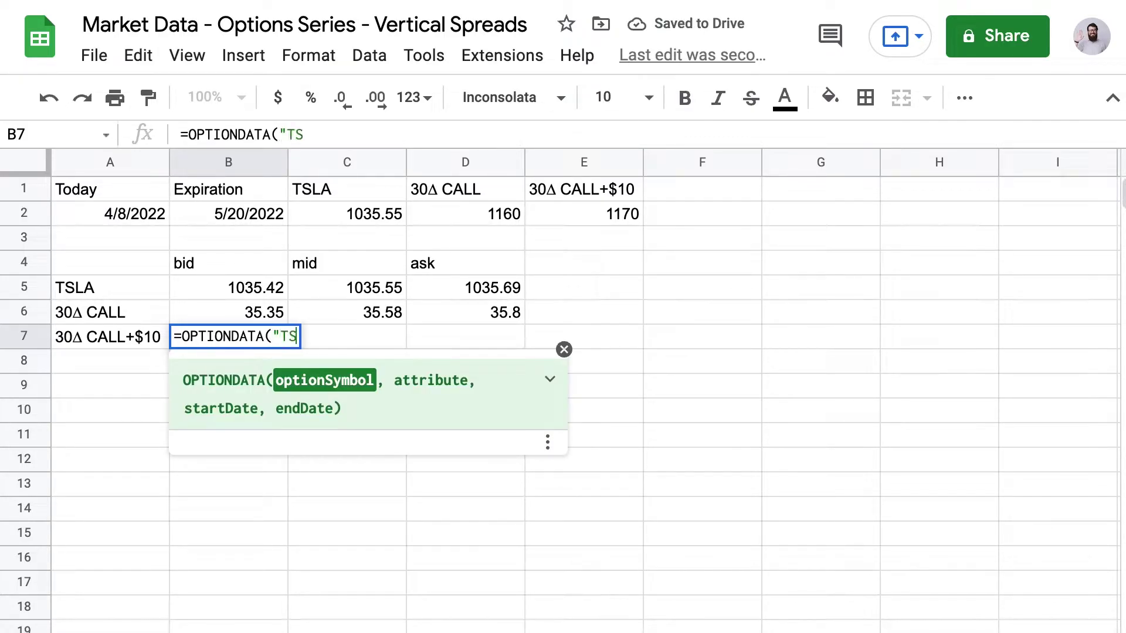
{"action": "type", "text": "LA2205"}
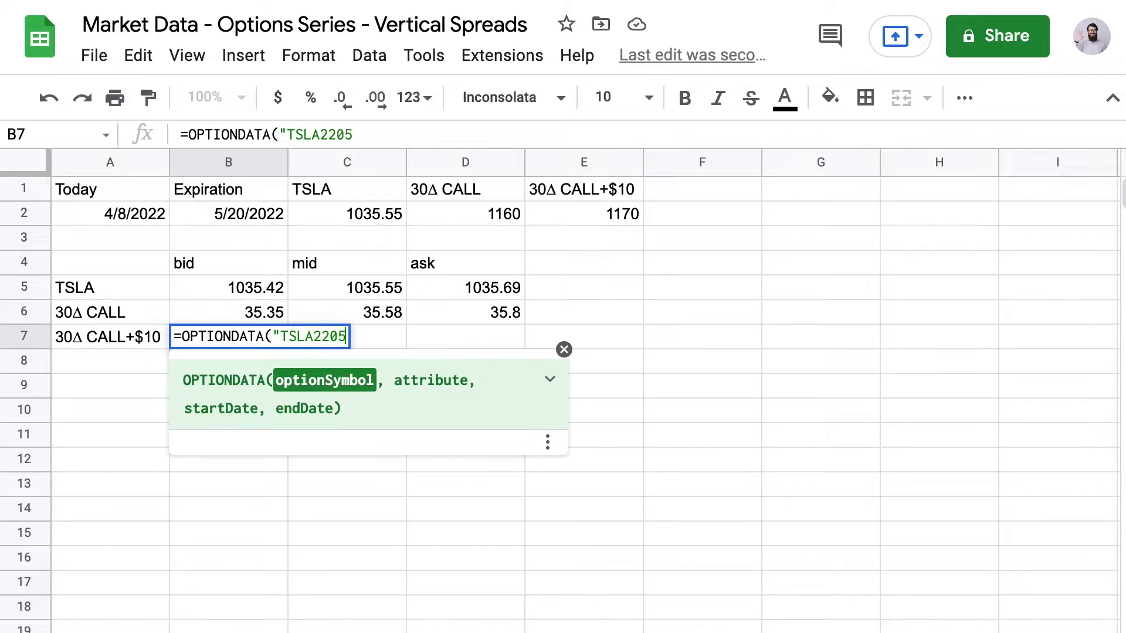
{"action": "type", "text": "20C"}
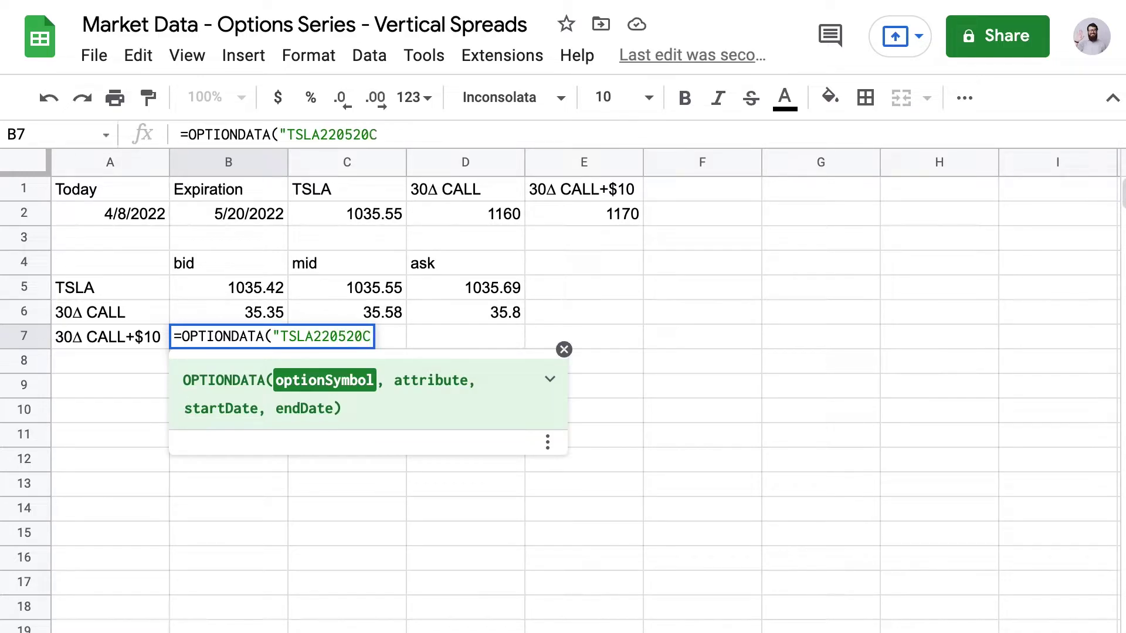
{"action": "type", "text": "01170"}
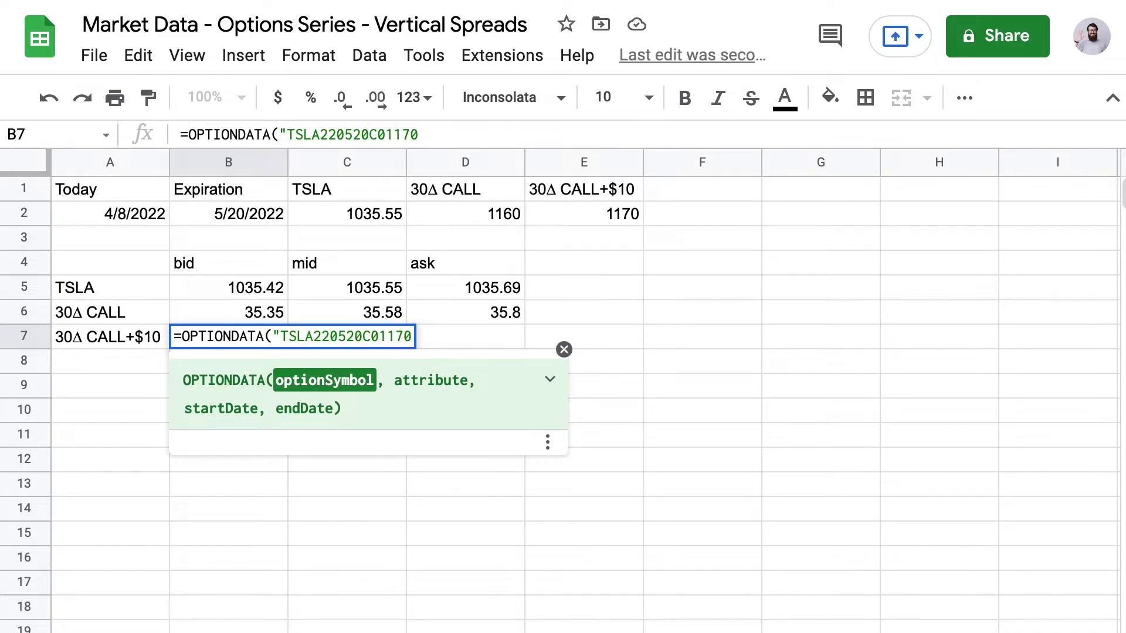
{"action": "type", "text": "\""}
{"action": "type", "text": ",\"bid"}
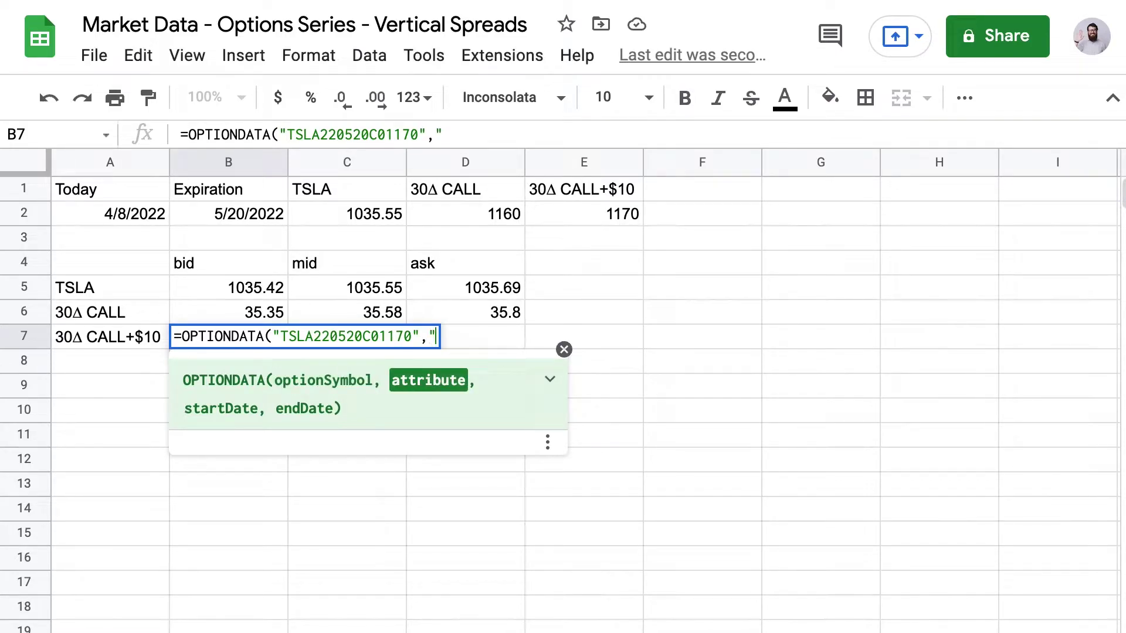
{"action": "type", "text": ",mid,ask"}
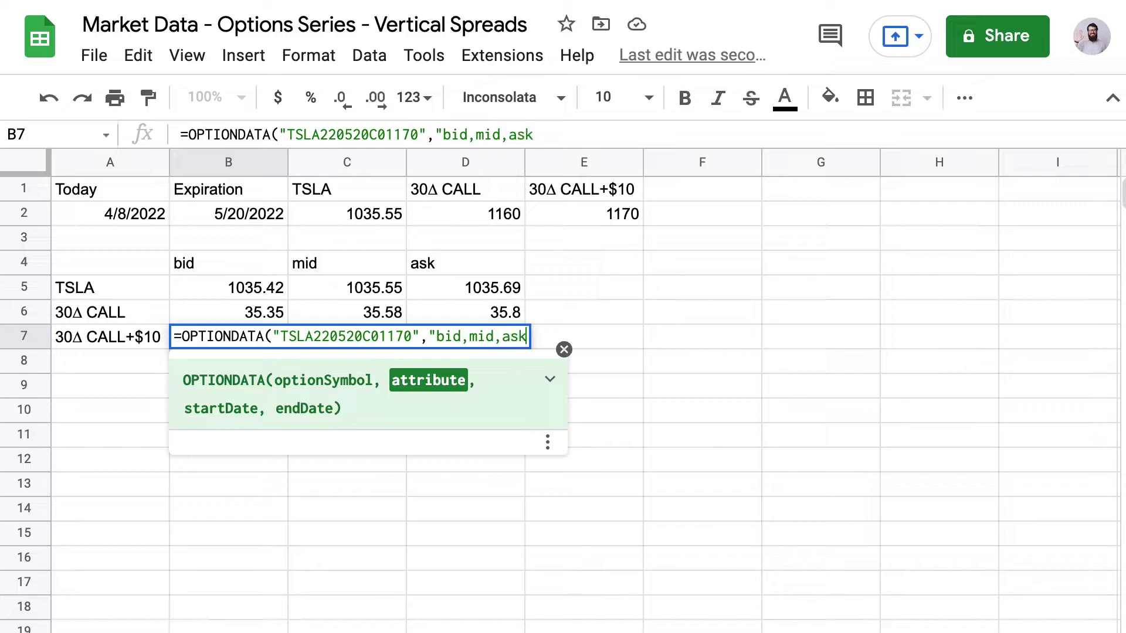
{"action": "type", "text": ",ndheaders\""}
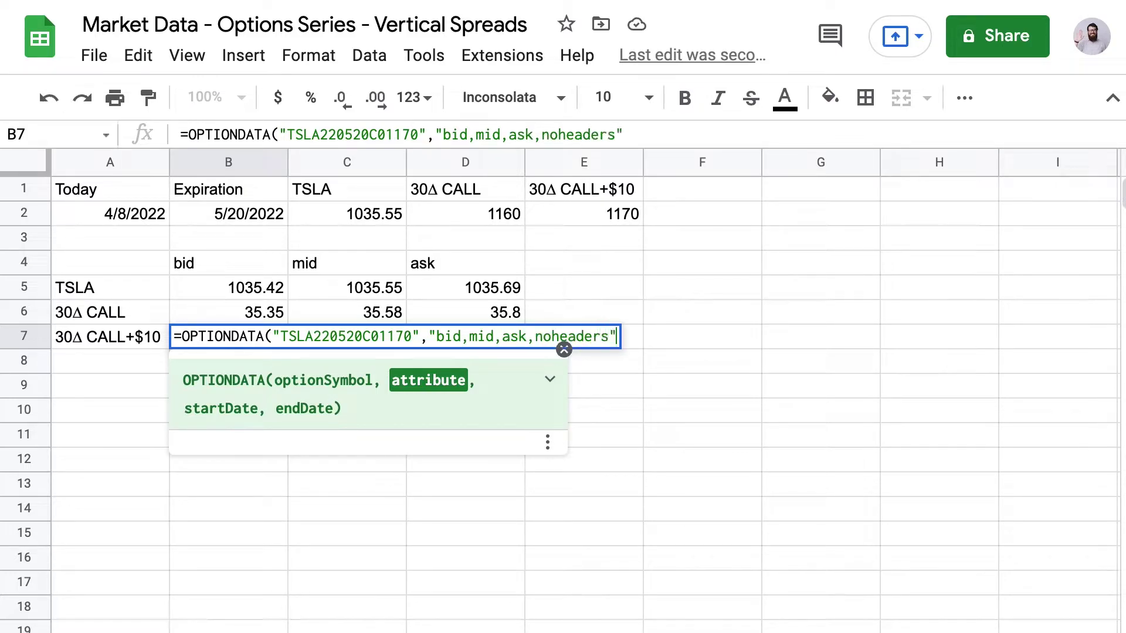
{"action": "type", "text": ")"}
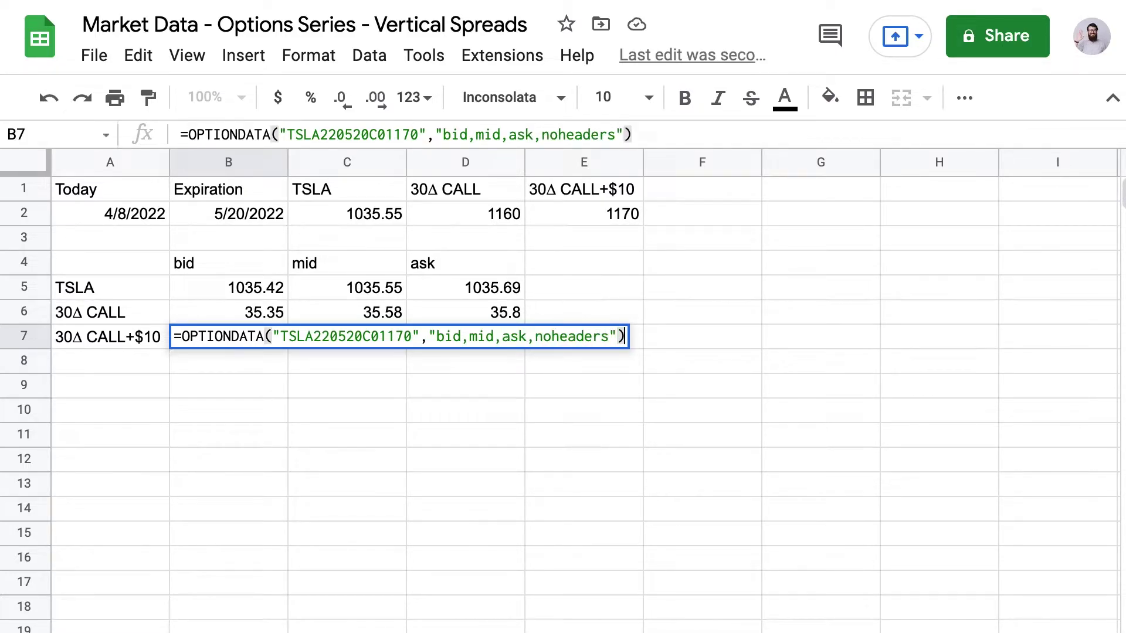
{"action": "key", "text": "Return"}
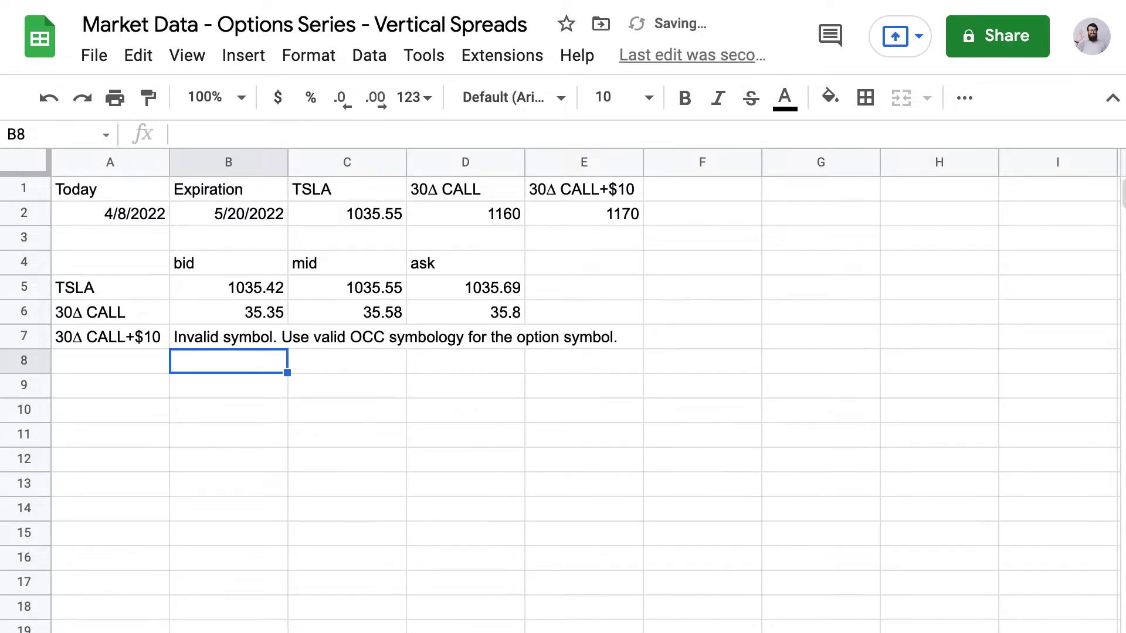
Pad B7's option symbol with '000' so the 1170 call quotes 33, 33.2 and 33.4
{"action": "left_click", "coordinate": [284, 337]}
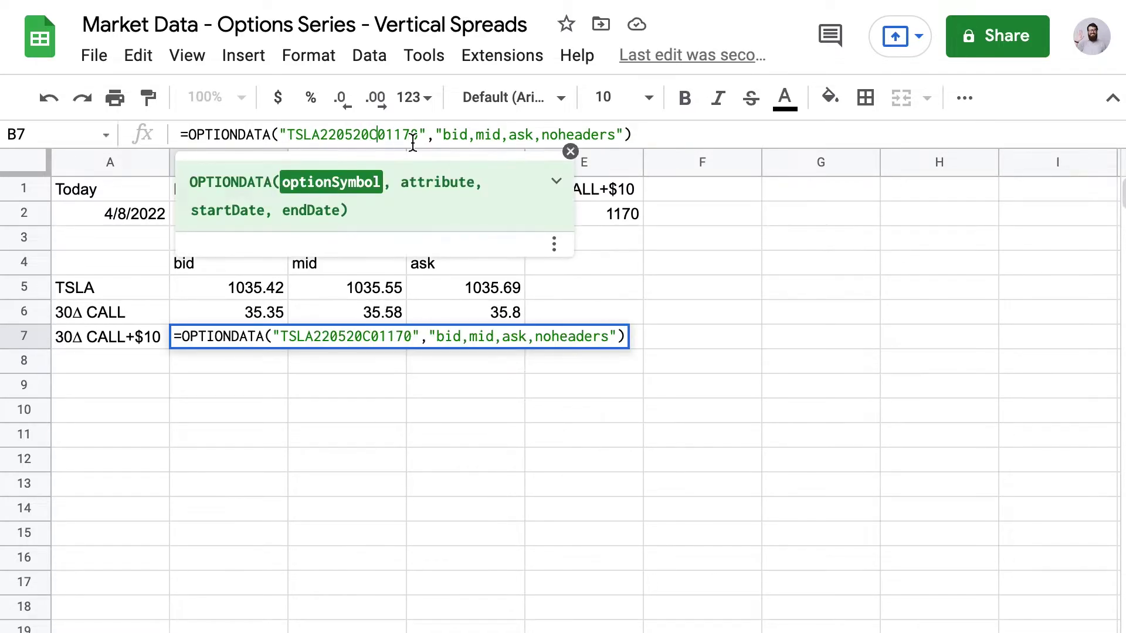
{"action": "key", "text": "Left"}
{"action": "key", "text": "Left"}
{"action": "key", "text": "Left"}
{"action": "key", "text": "Right"}
{"action": "key", "text": "Right"}
{"action": "type", "text": "000"}
{"action": "key", "text": "Return"}
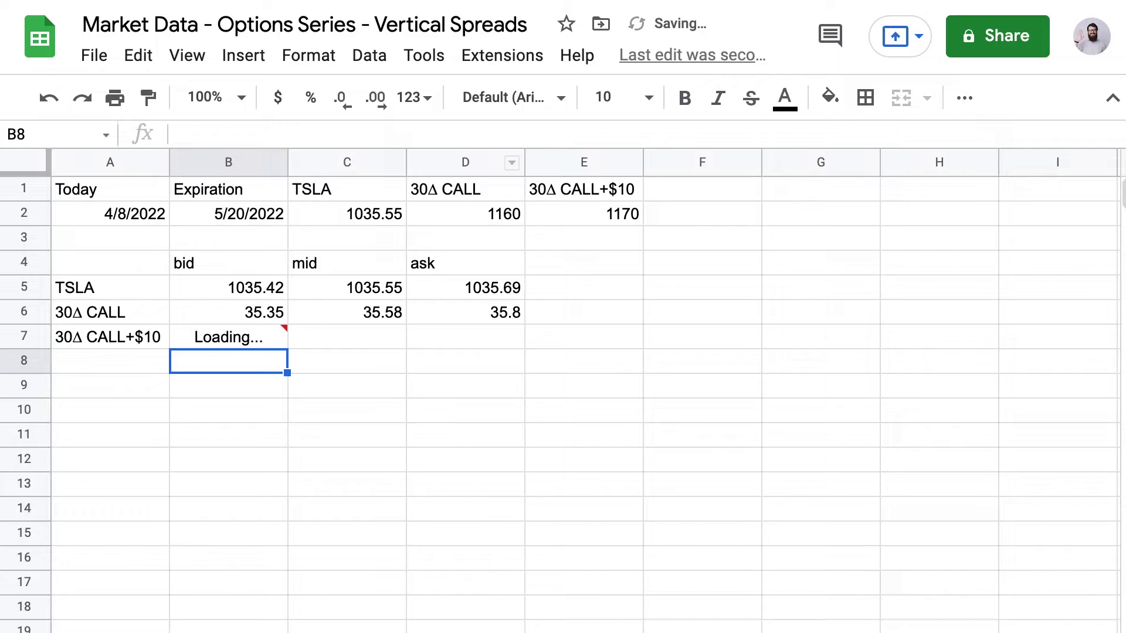
{"action": "left_click", "coordinate": [111, 385]}
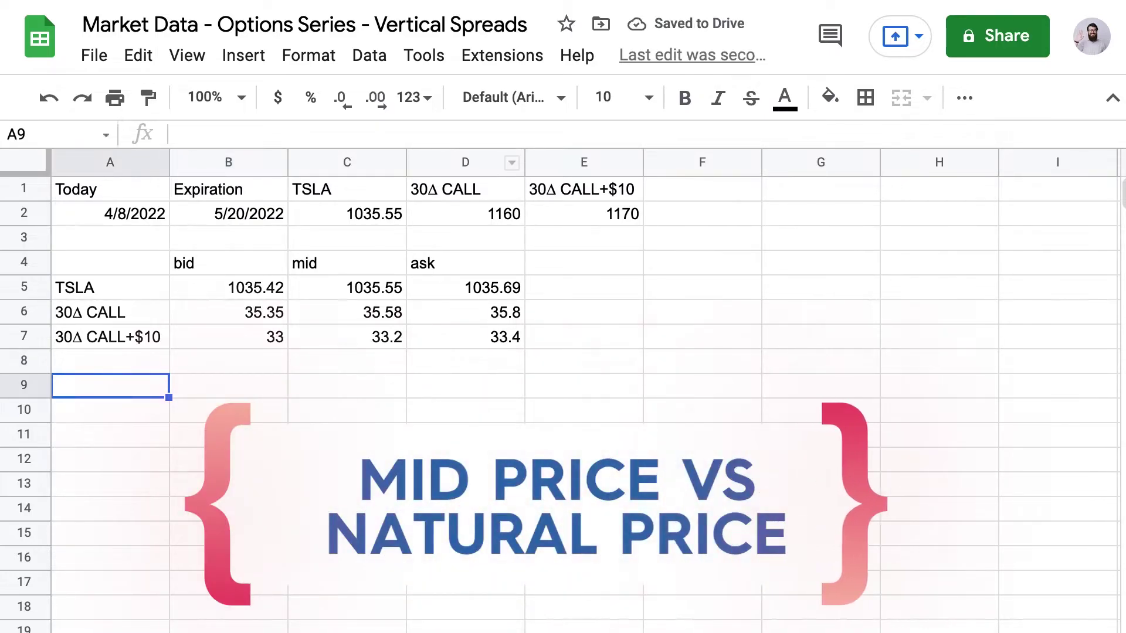
Enter the labels 'Mid' in A9 and 'Natural' in A10
{"action": "type", "text": "Mid"}
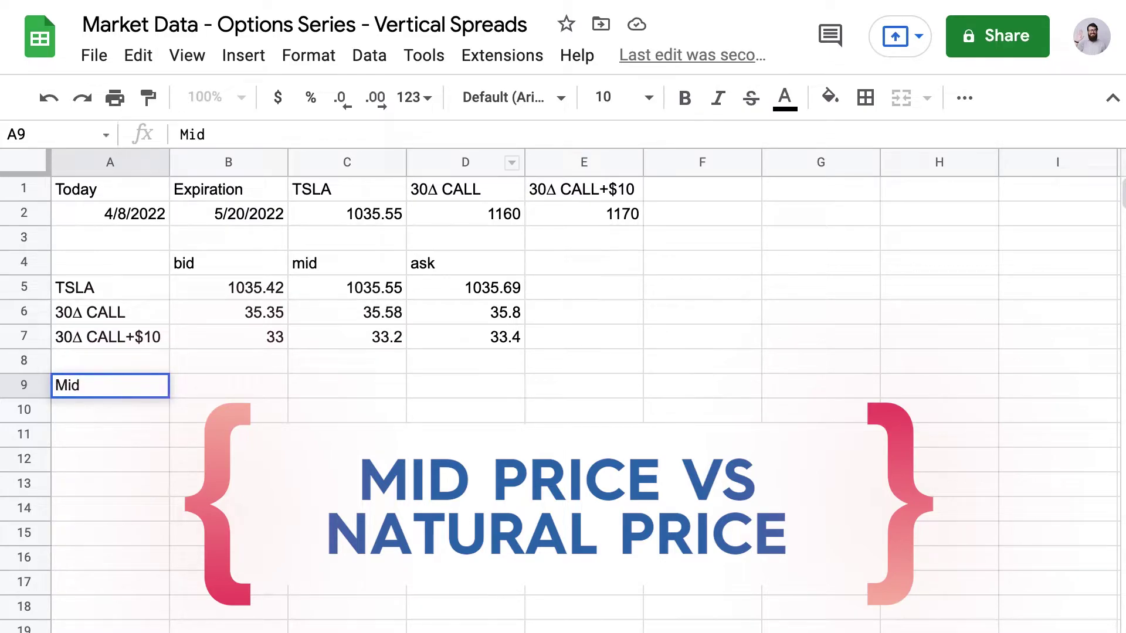
{"action": "key", "text": "Return"}
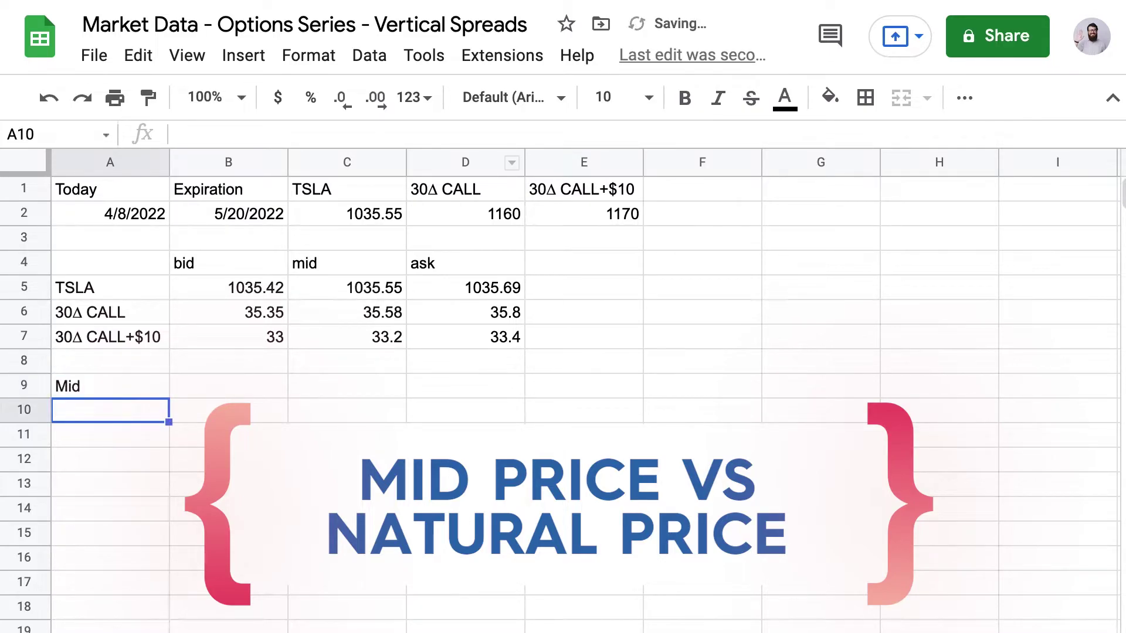
{"action": "type", "text": "Natural"}
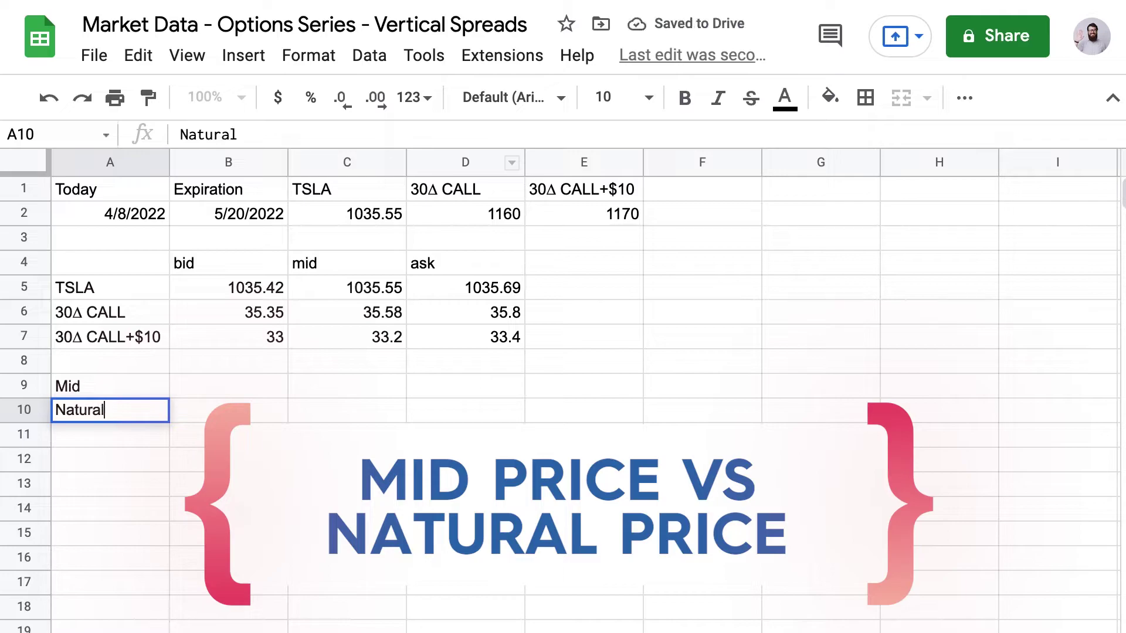
{"action": "key", "text": "Return"}
In B9 enter =-C6+C7 to get the mid spread price of -2.38
{"action": "left_click", "coordinate": [110, 410]}
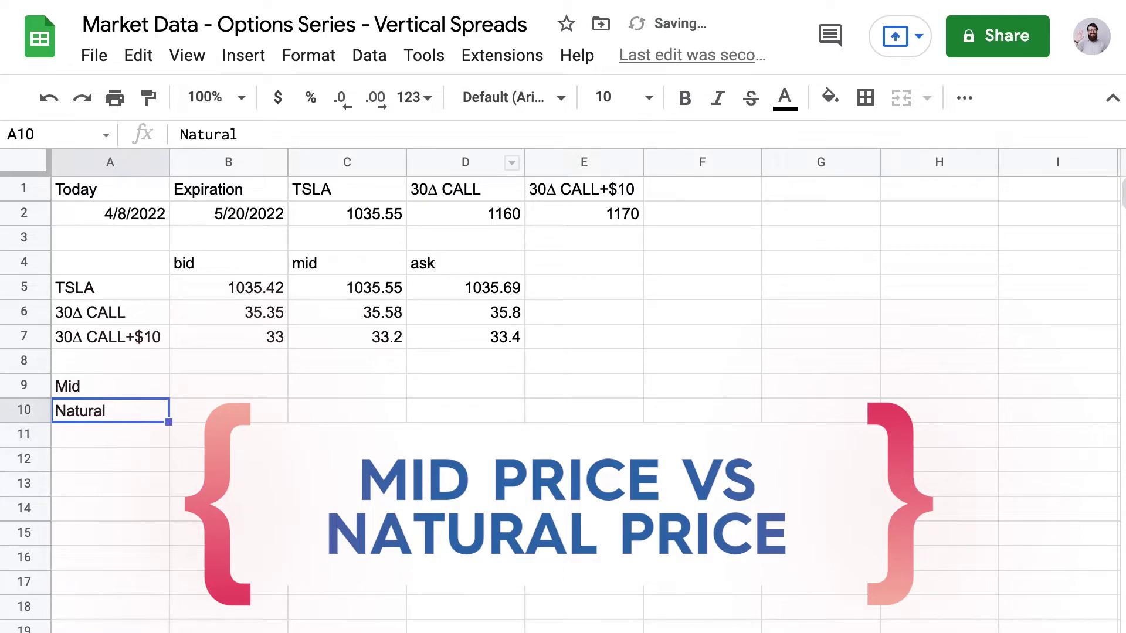
{"action": "left_click", "coordinate": [110, 386]}
{"action": "left_click", "coordinate": [228, 386]}
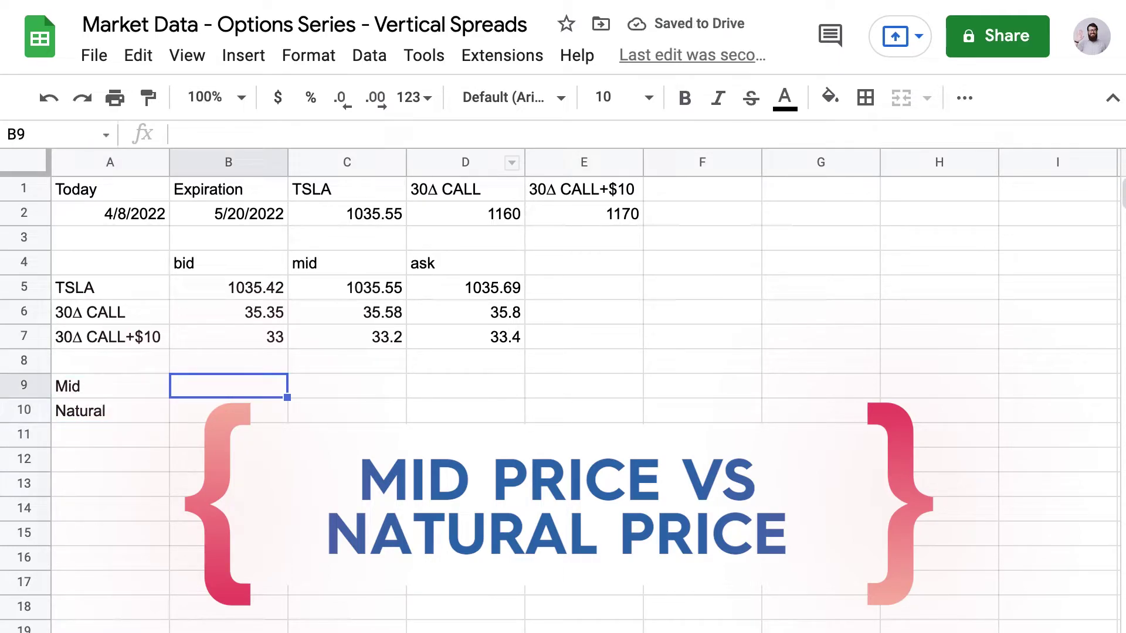
{"action": "type", "text": "="}
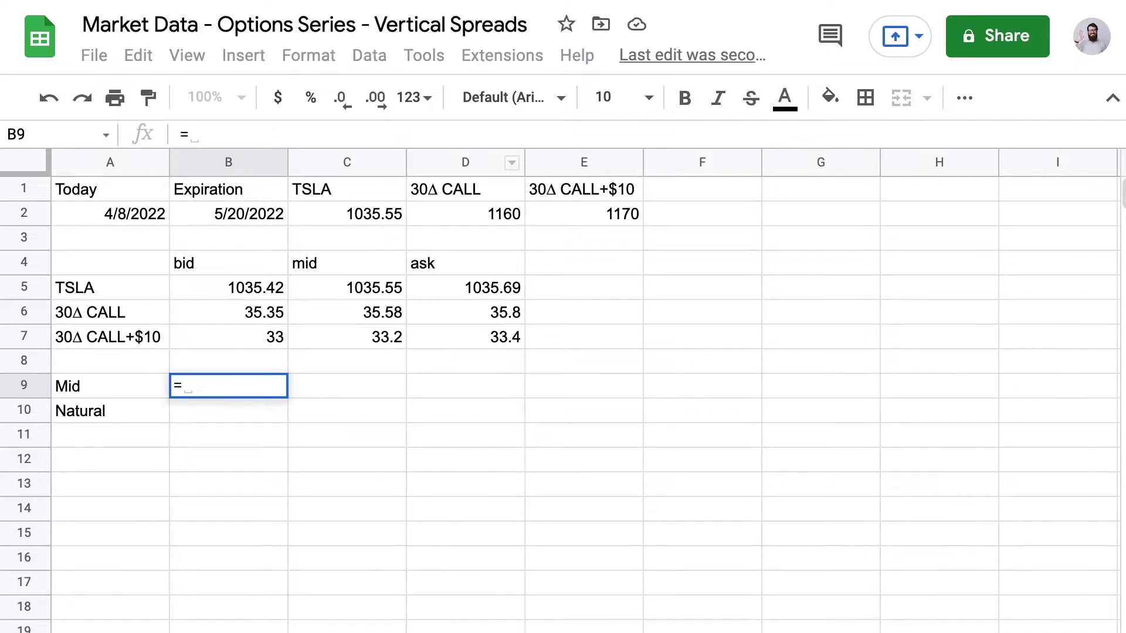
{"action": "type", "text": "-"}
{"action": "left_click", "coordinate": [374, 316]}
{"action": "type", "text": "+"}
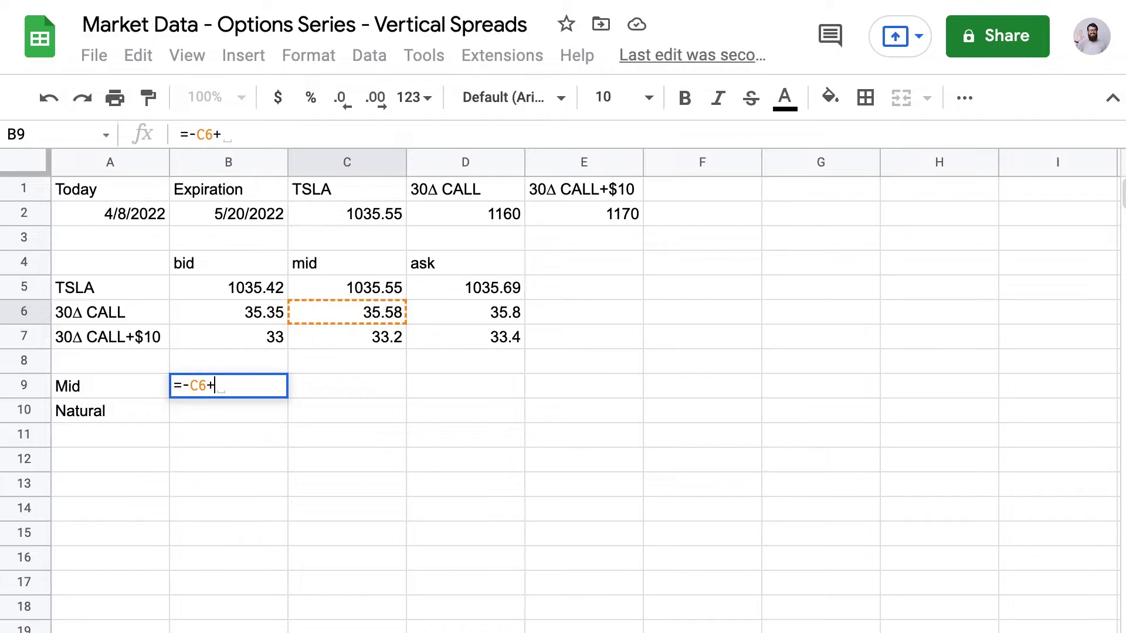
{"action": "left_click", "coordinate": [374, 336]}
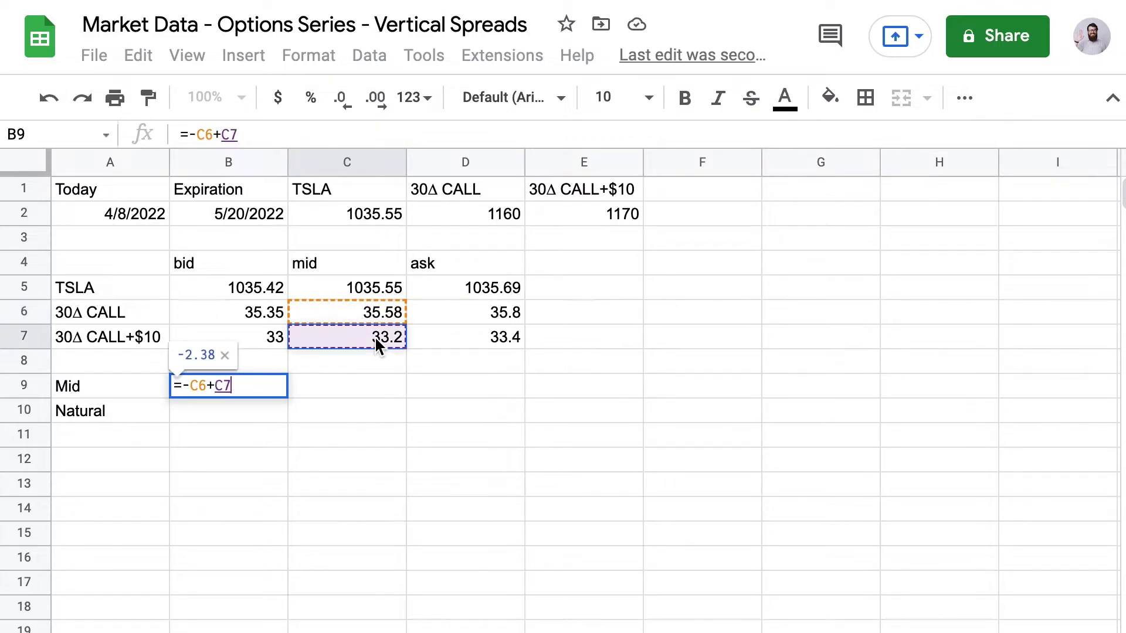
{"action": "key", "text": "Return"}
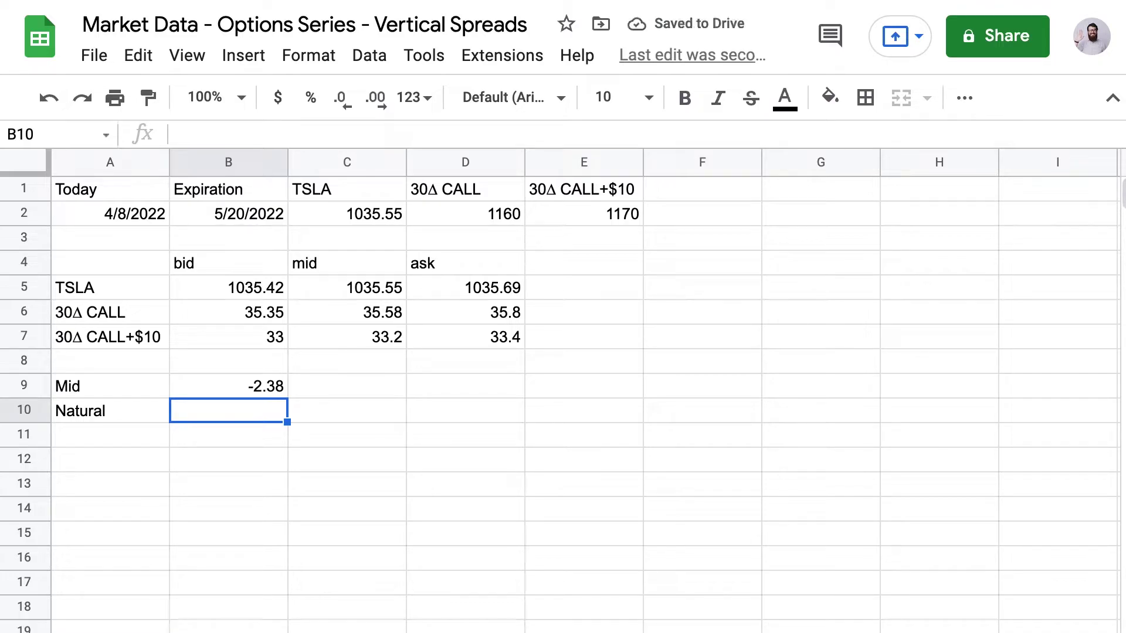
In B10 enter =-B6+D7, giving a natural spread price of -1.95
{"action": "type", "text": "=-"}
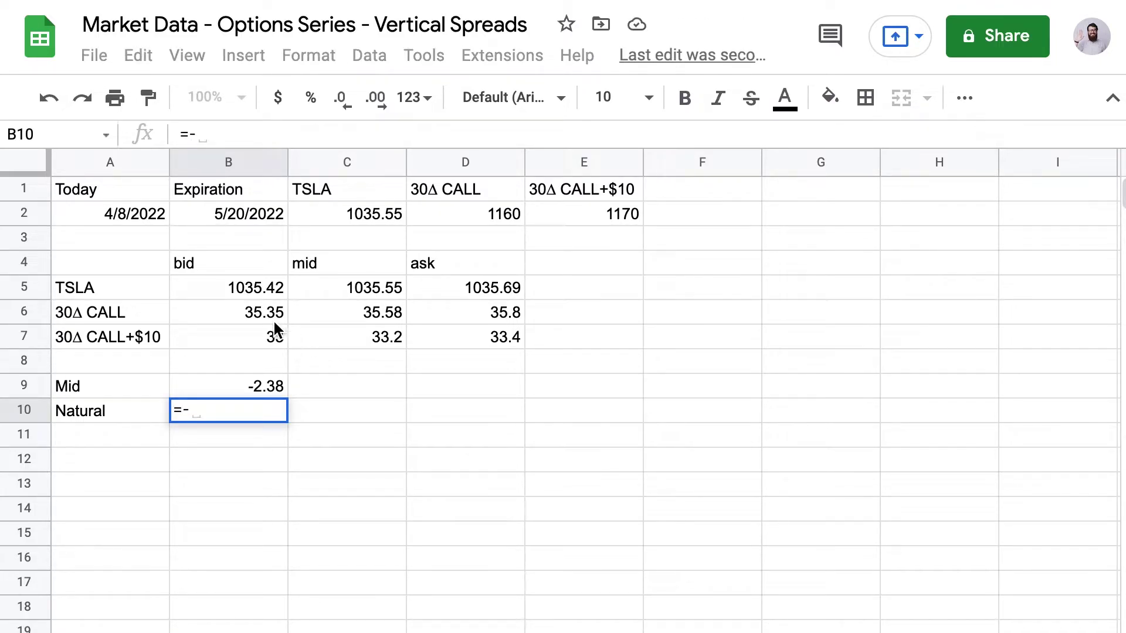
{"action": "left_click", "coordinate": [231, 313]}
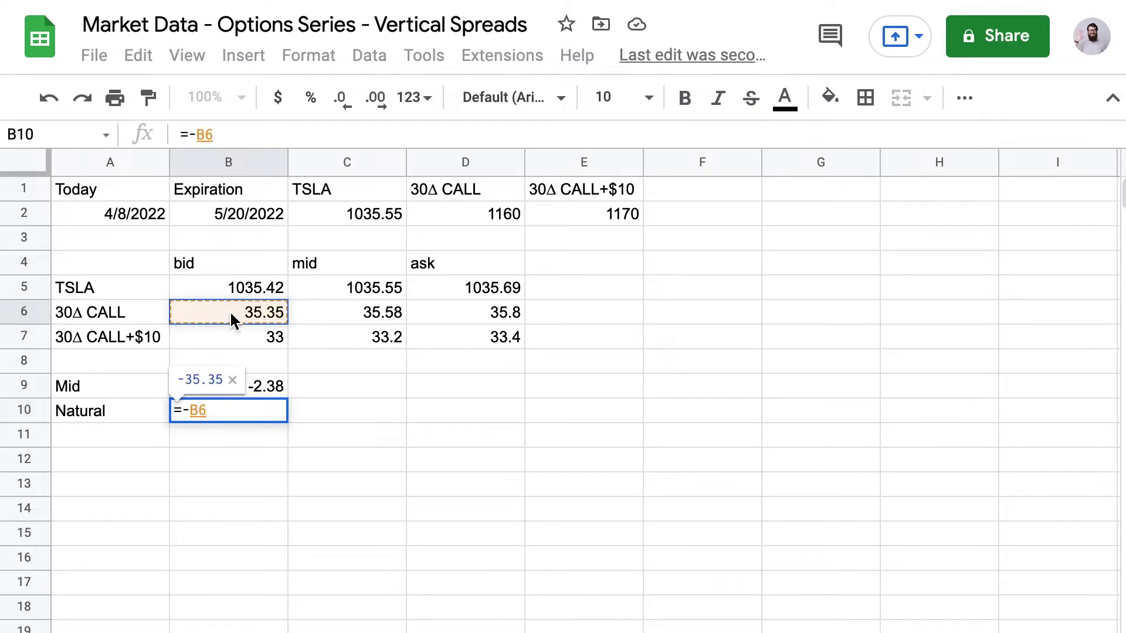
{"action": "type", "text": "+"}
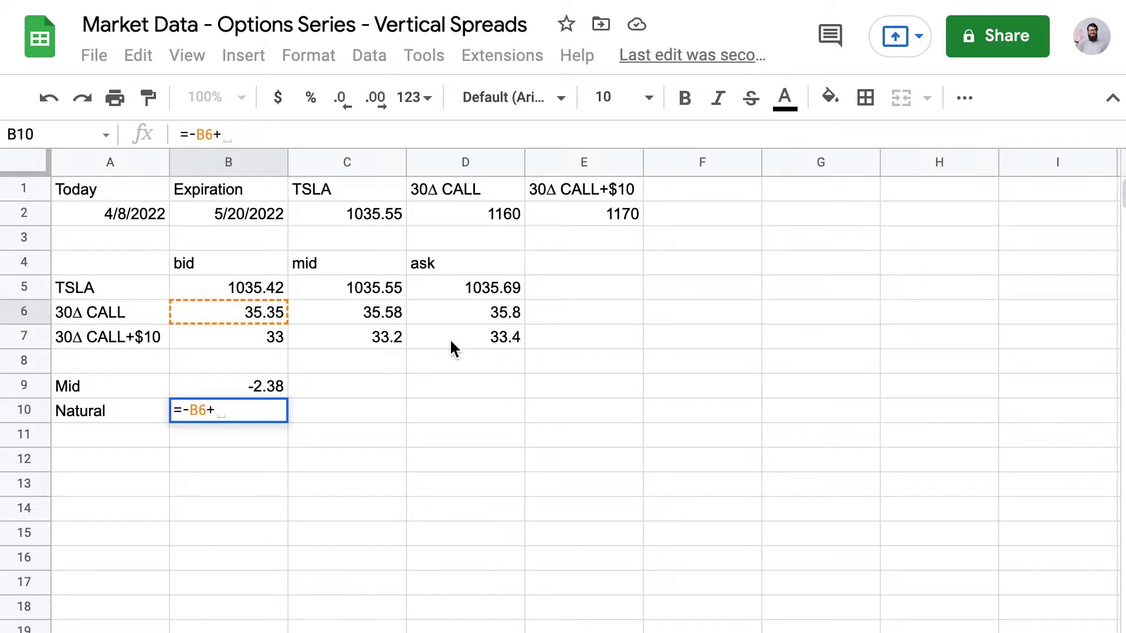
{"action": "left_click", "coordinate": [498, 338]}
{"action": "key", "text": "Return"}
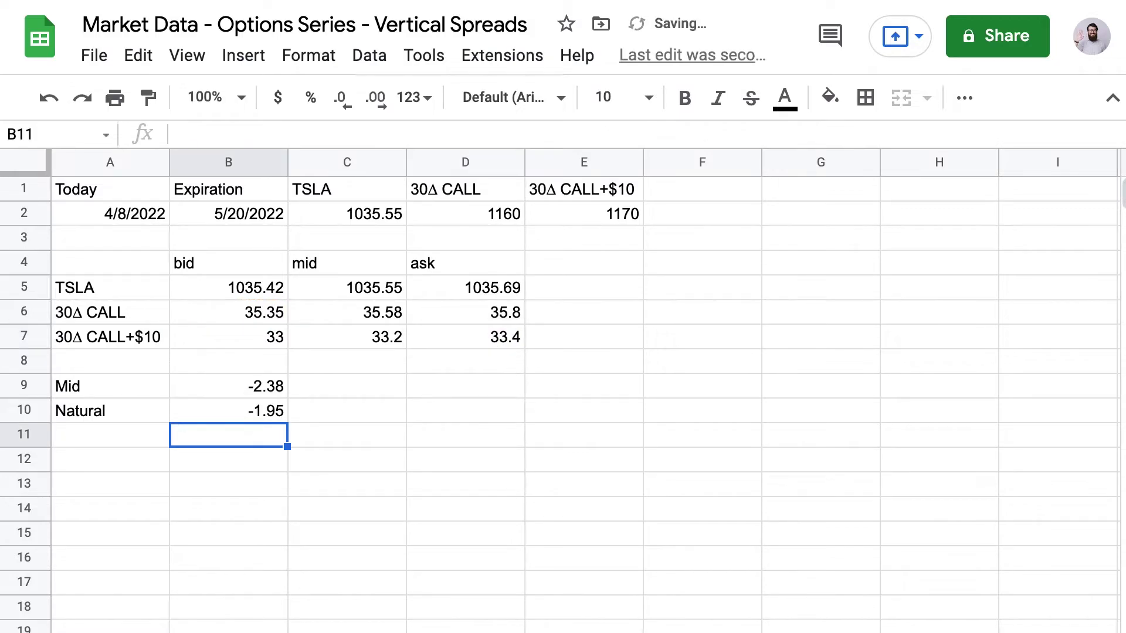
Type the title '$10 wide 30Δ Vertical Call Credit Spread' into A12
{"action": "key", "text": "Down"}
{"action": "key", "text": "Left"}
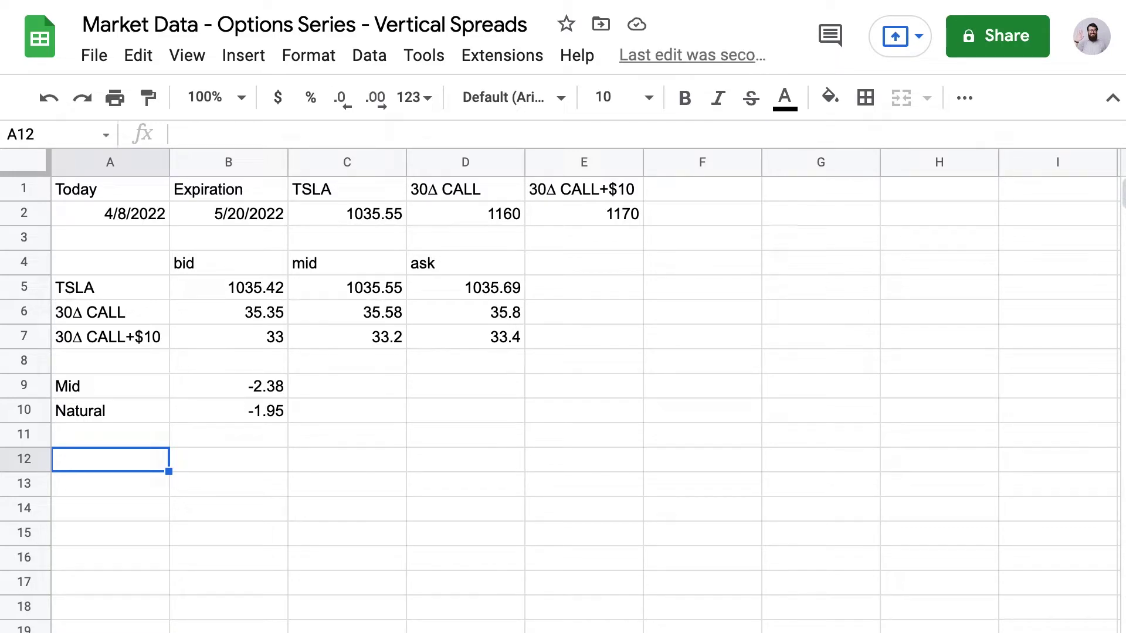
{"action": "type", "text": "="}
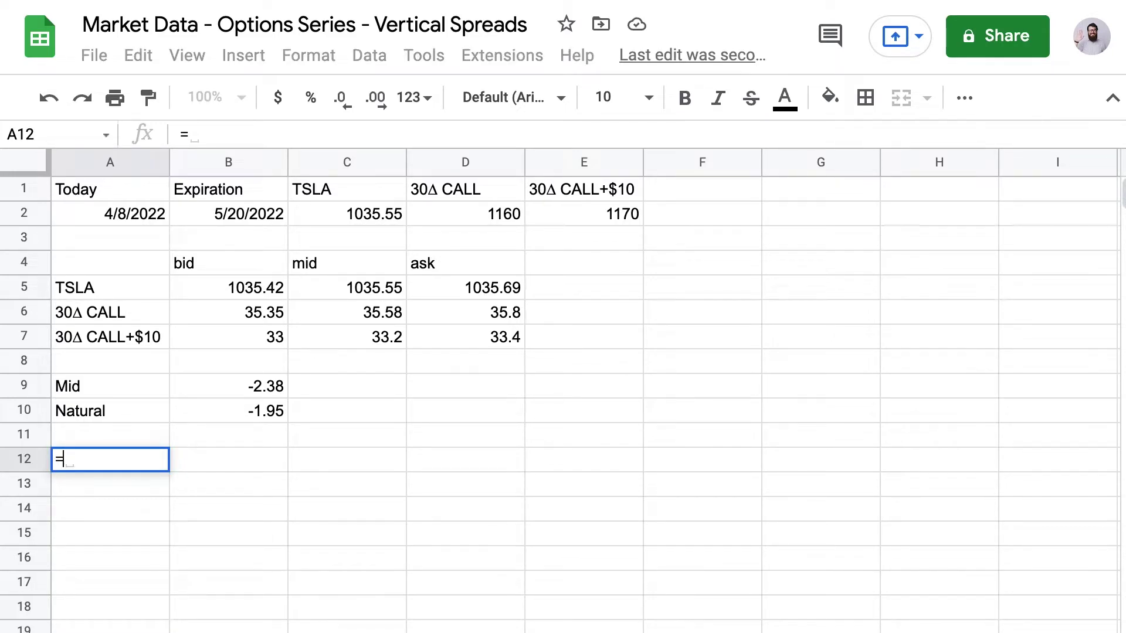
{"action": "key", "text": "Escape"}
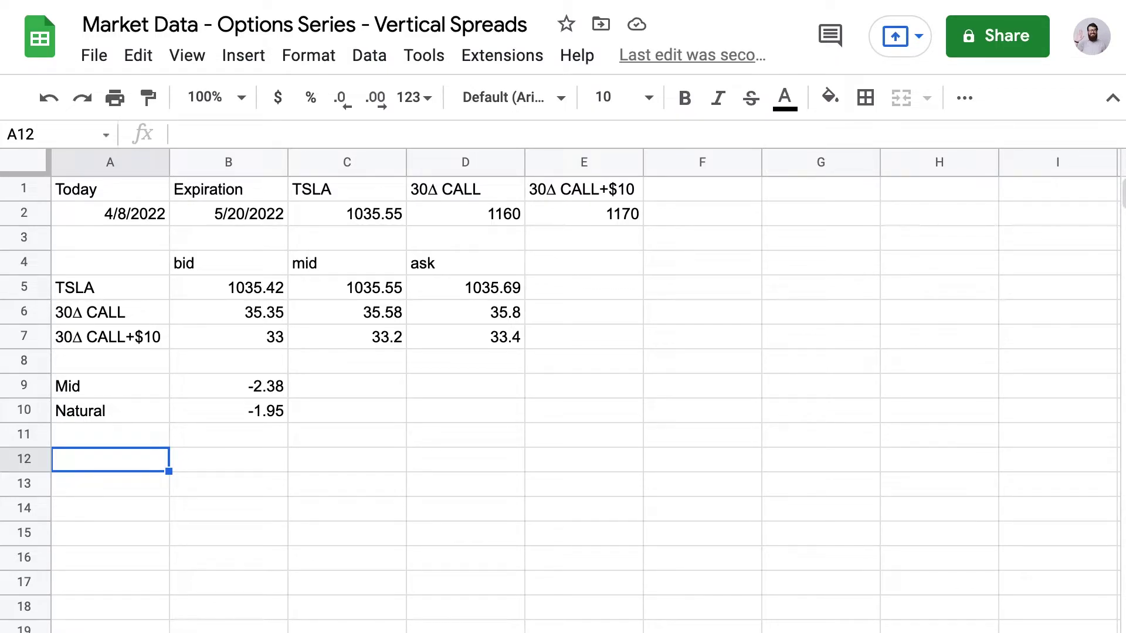
{"action": "type", "text": "$"}
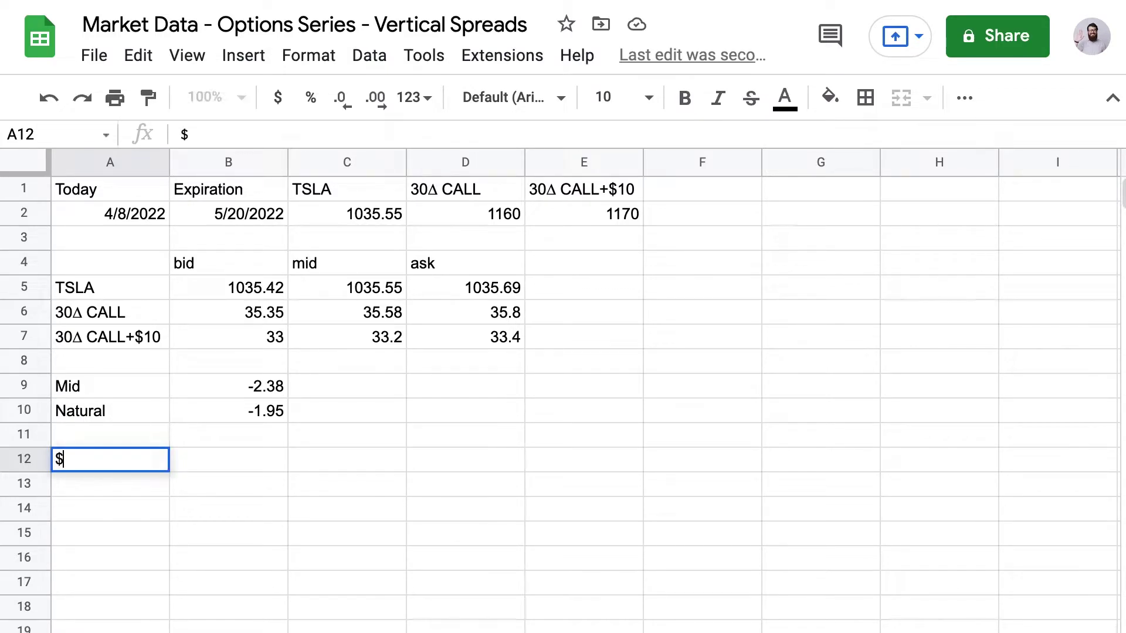
{"action": "type", "text": "10 wide 30"}
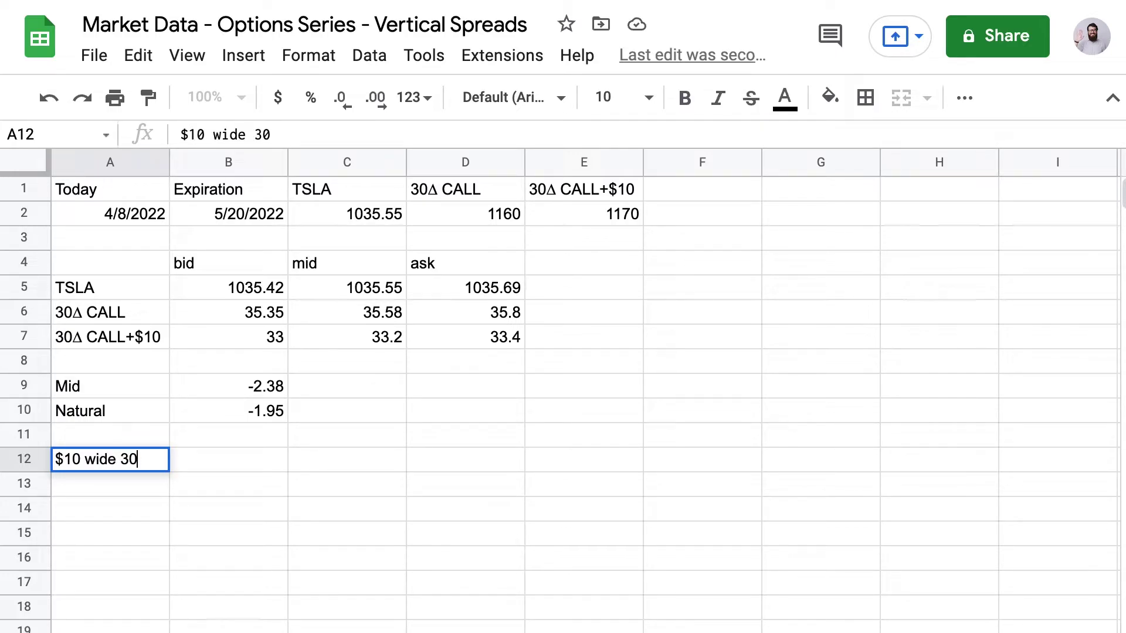
{"action": "type", "text": "Δ Vertical Call"}
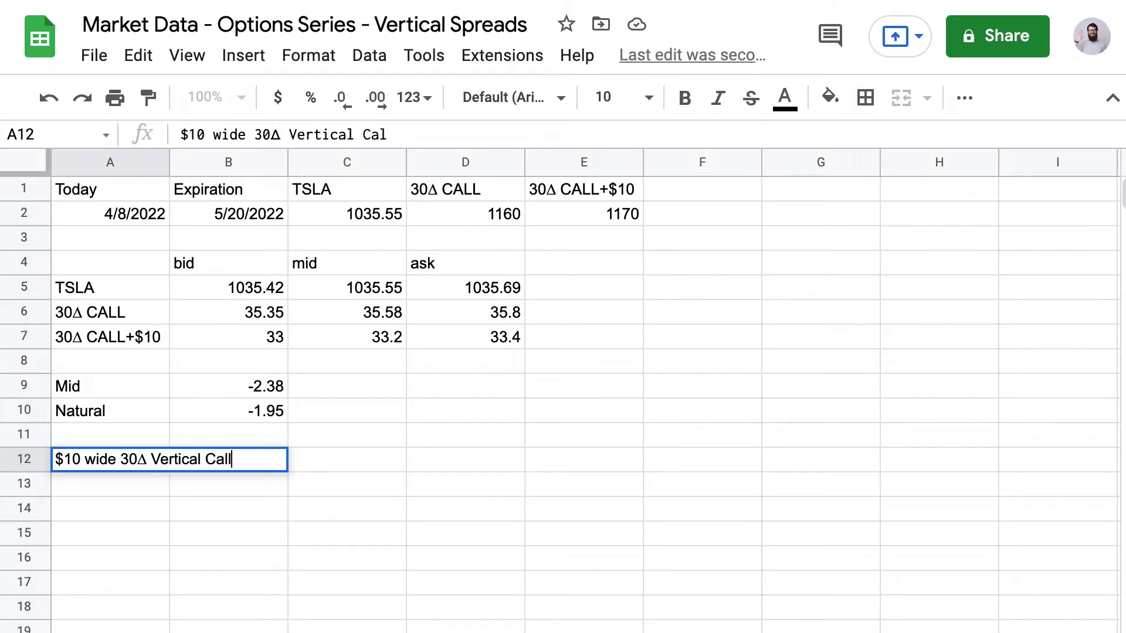
{"action": "type", "text": " Credit Spread"}
In D12 compute -OPTIONDATA(1160 call,"BID")+OPTIONDATA(1170 call,"ASK"), returning -1.95
{"action": "key", "text": "Return"}
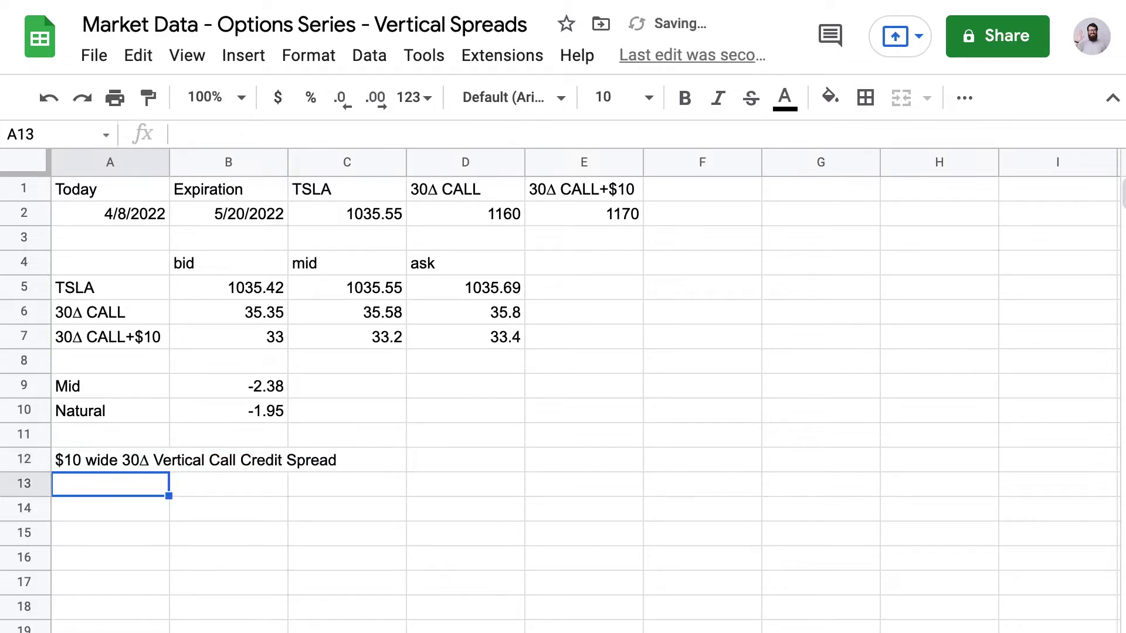
{"action": "key", "text": "Up"}
{"action": "key", "text": "Right"}
{"action": "key", "text": "Right"}
{"action": "key", "text": "Right"}
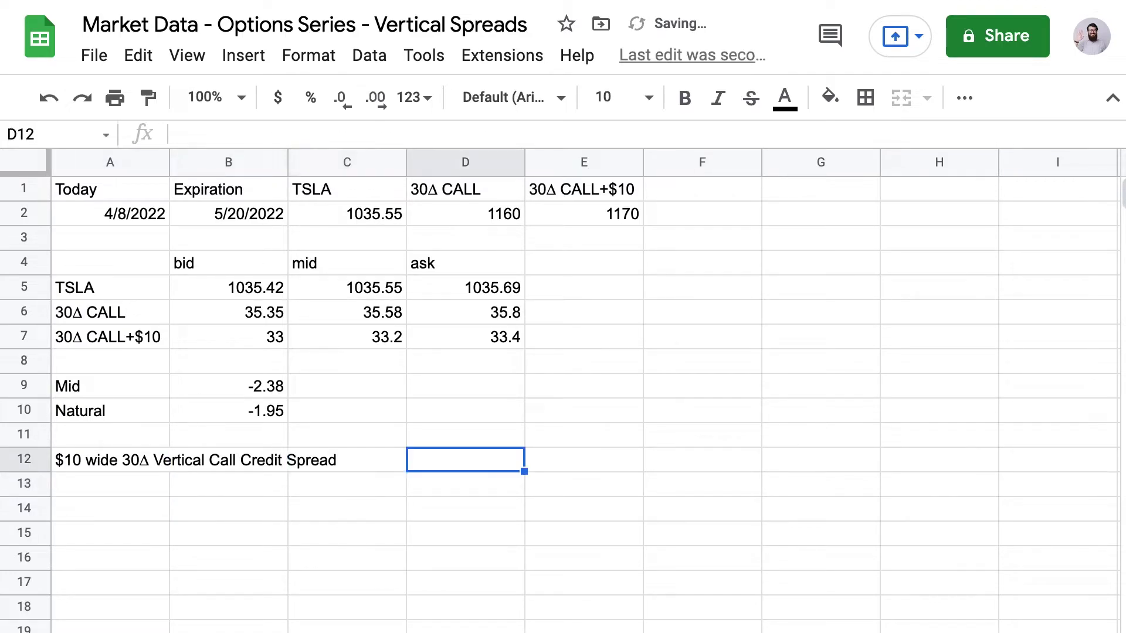
{"action": "type", "text": "=-OPTIONDATA("}
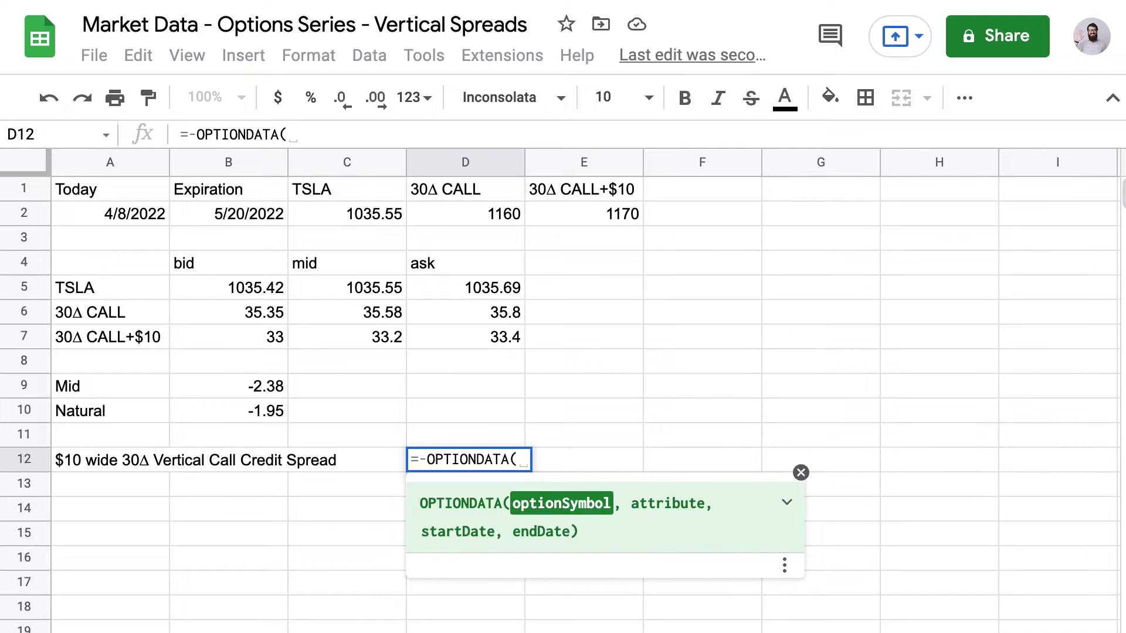
{"action": "type", "text": "\""}
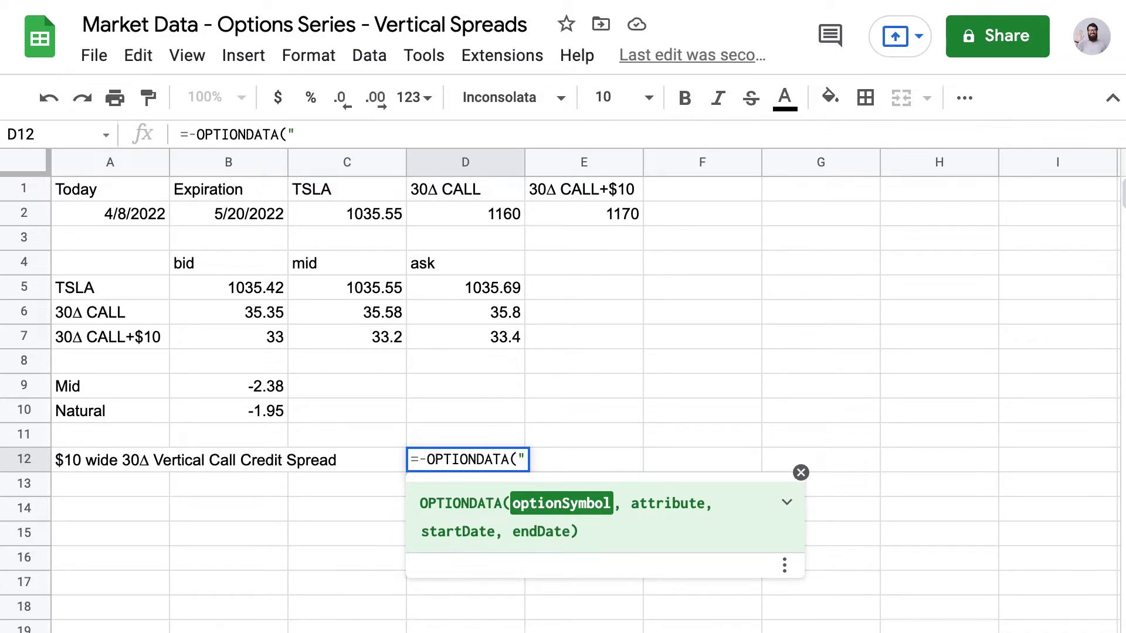
{"action": "type", "text": "TSLA"}
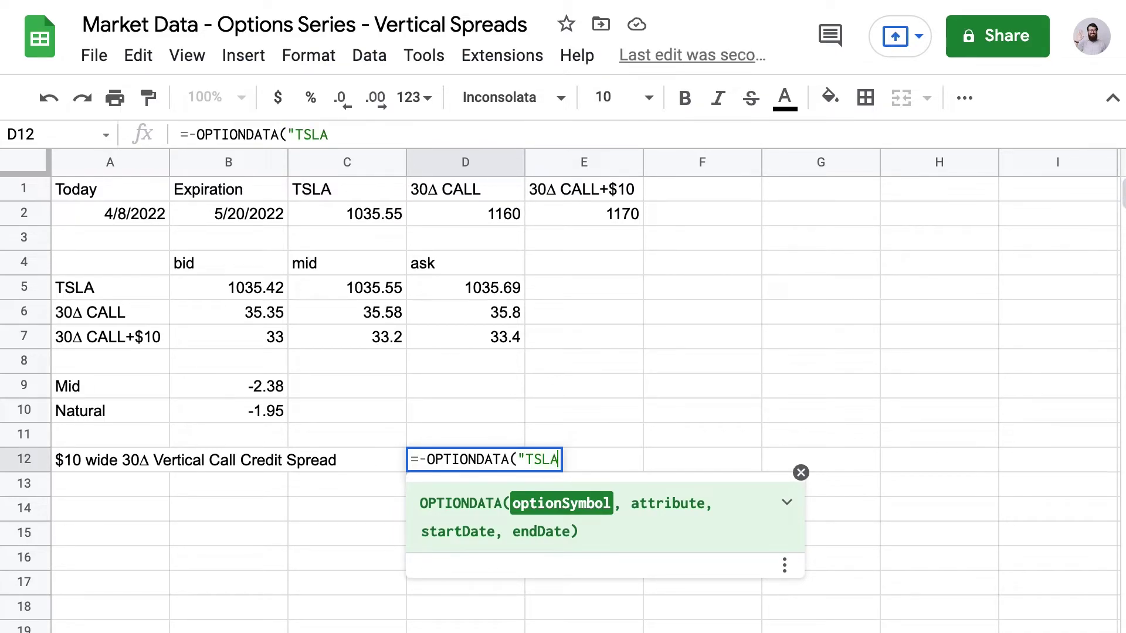
{"action": "type", "text": "220520"}
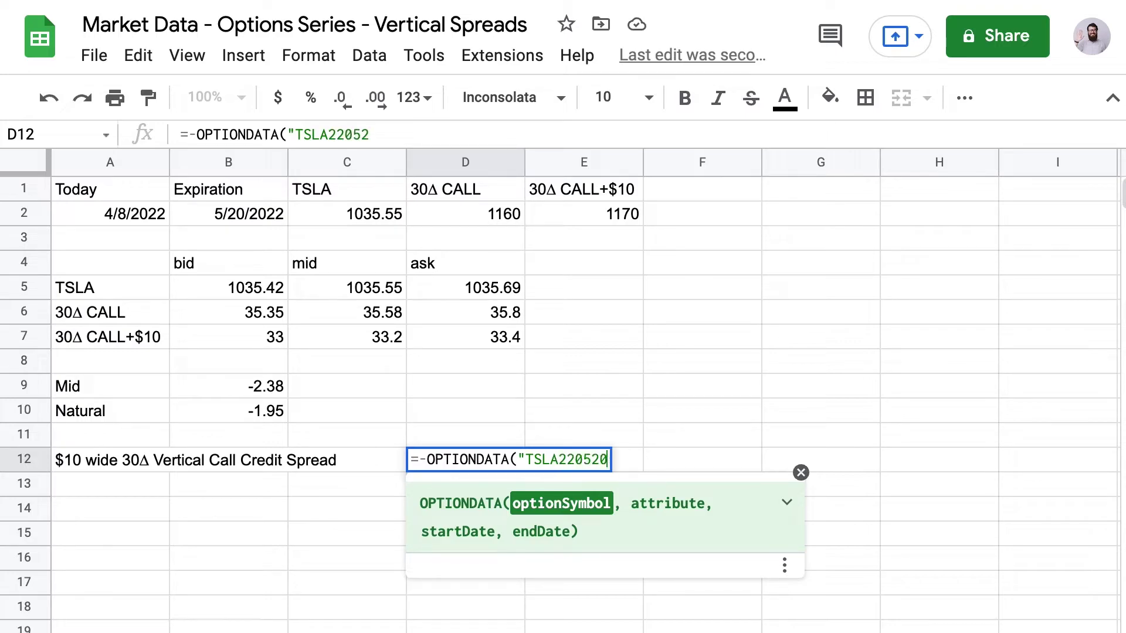
{"action": "type", "text": "C01"}
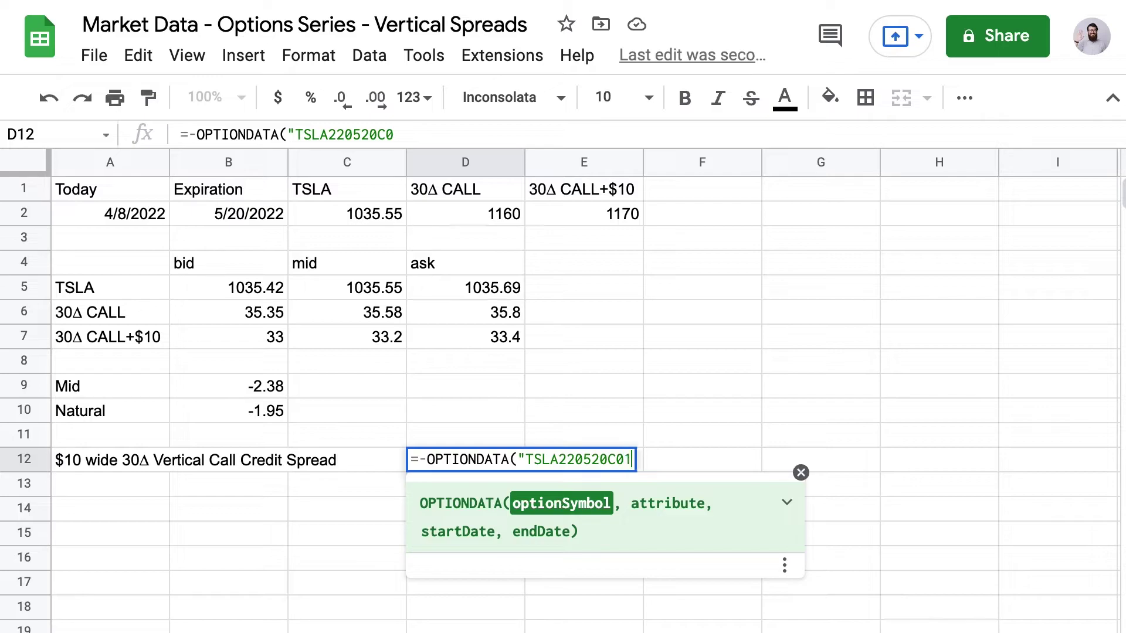
{"action": "type", "text": "160"}
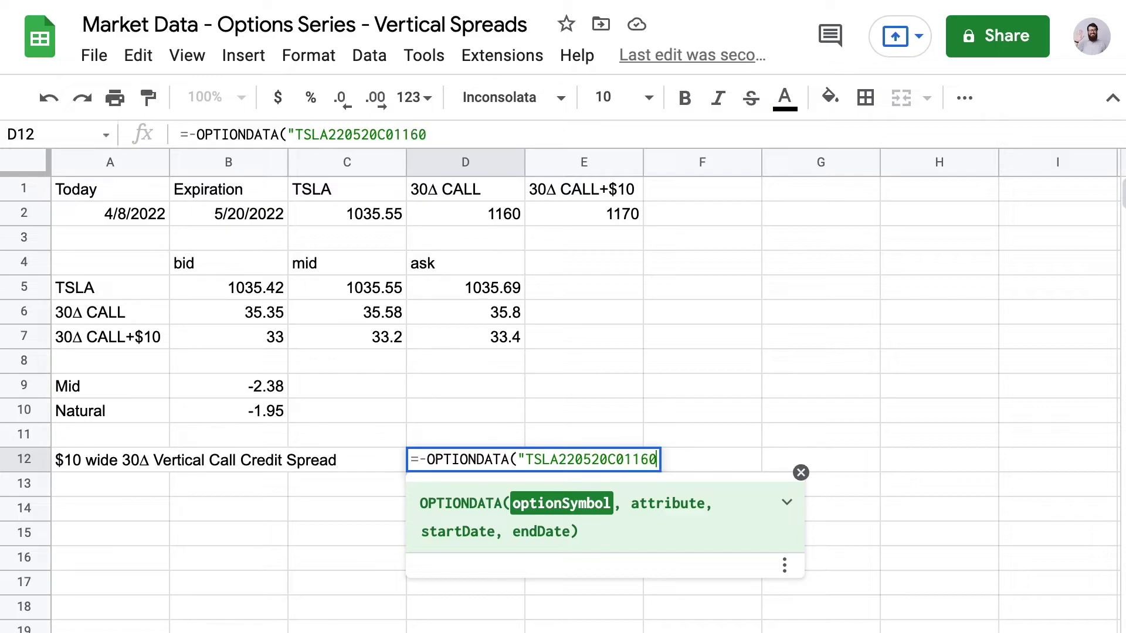
{"action": "type", "text": "000"}
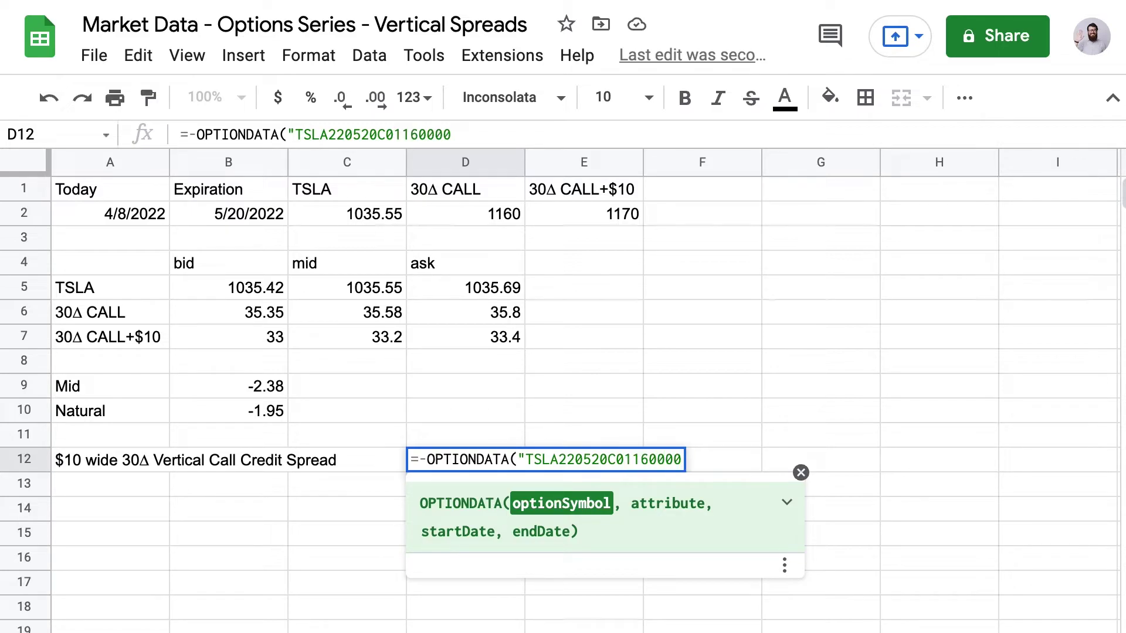
{"action": "type", "text": "\","}
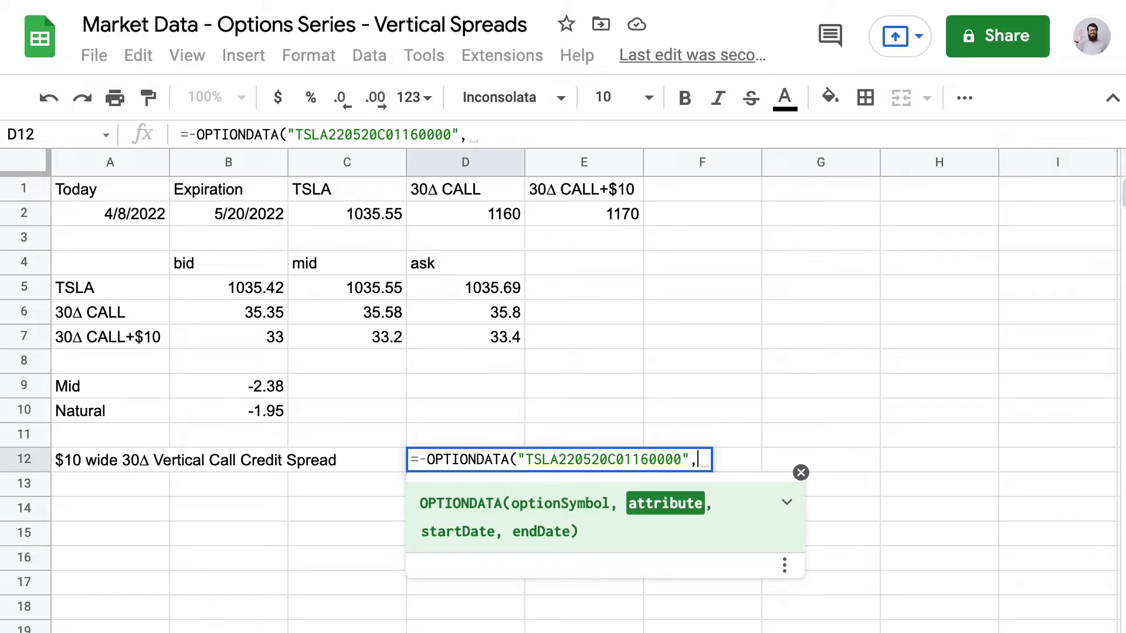
{"action": "type", "text": "\"BID\""}
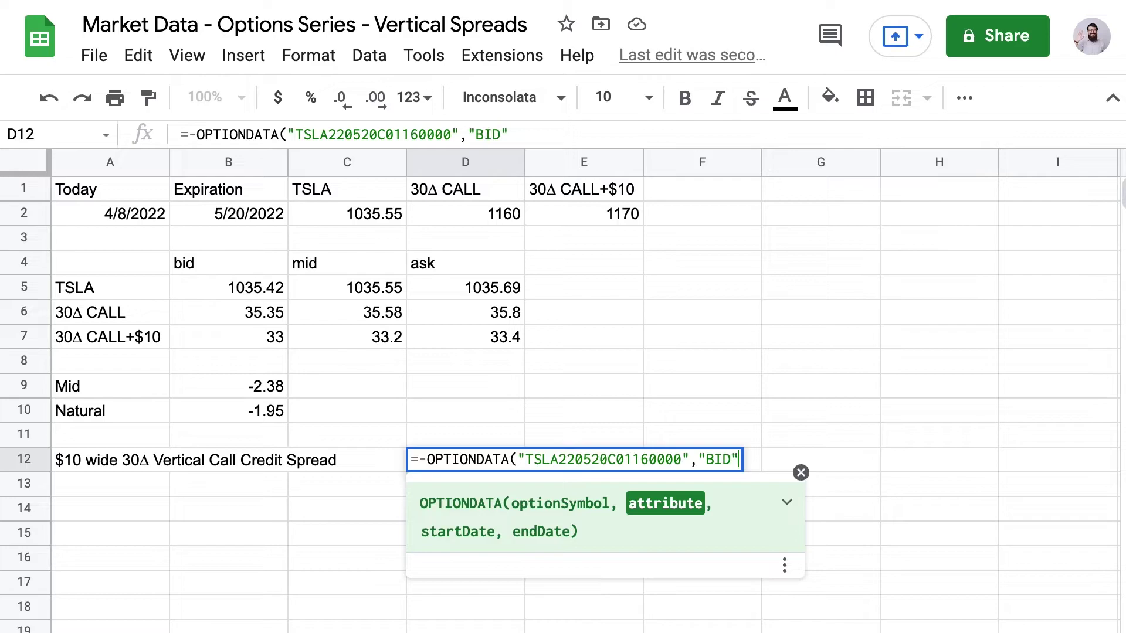
{"action": "type", "text": ")"}
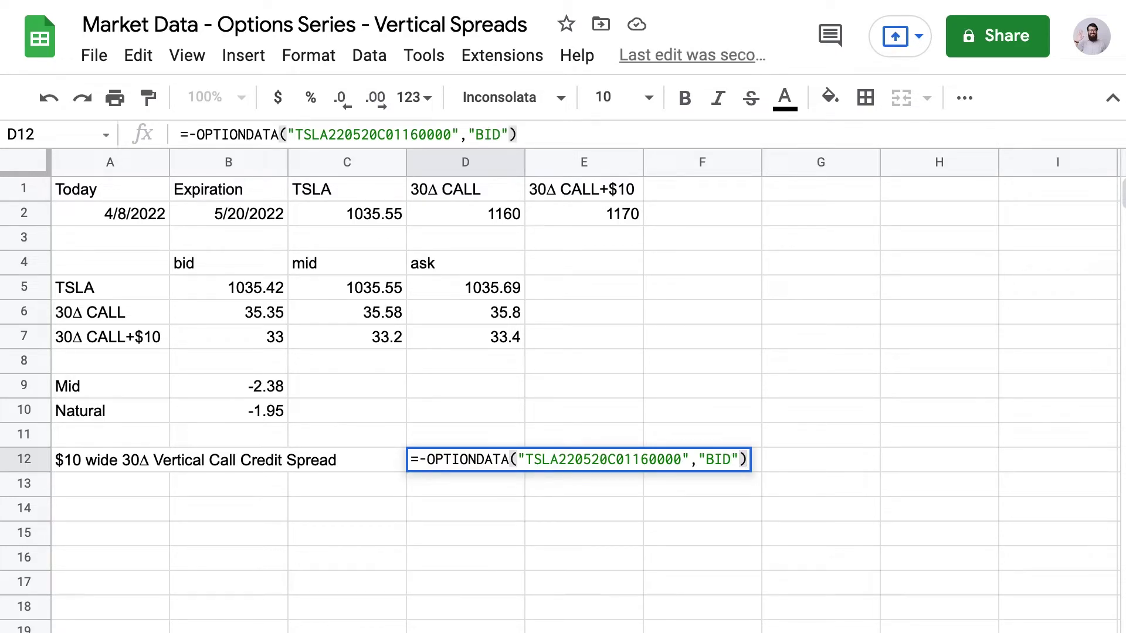
{"action": "type", "text": "+"}
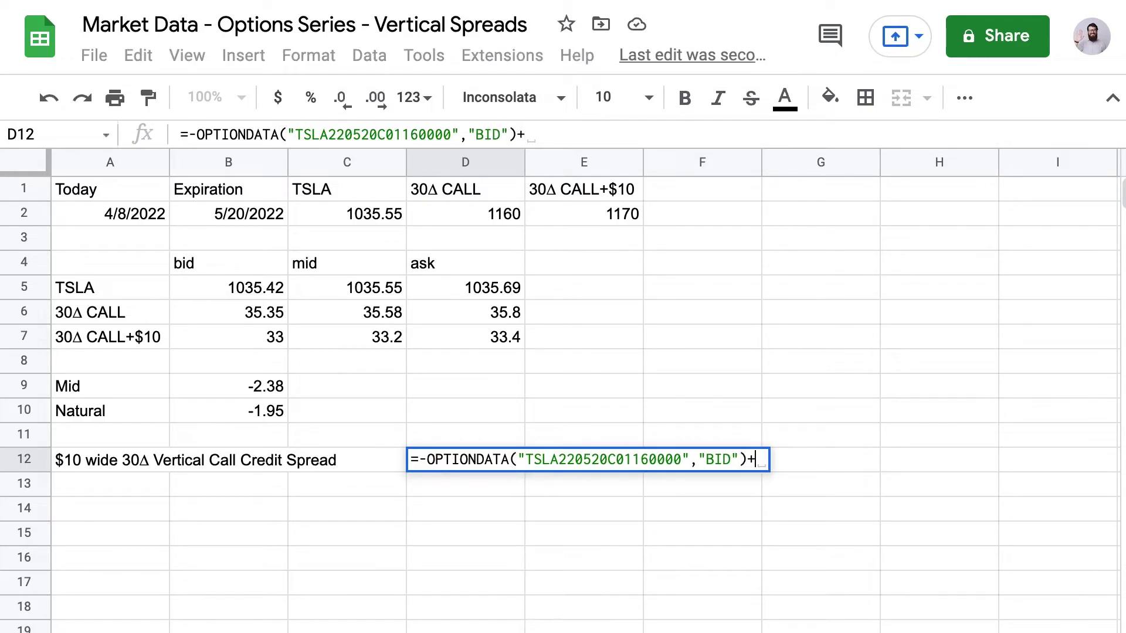
{"action": "type", "text": "OP"}
{"action": "key", "text": "Tab"}
{"action": "type", "text": "\""}
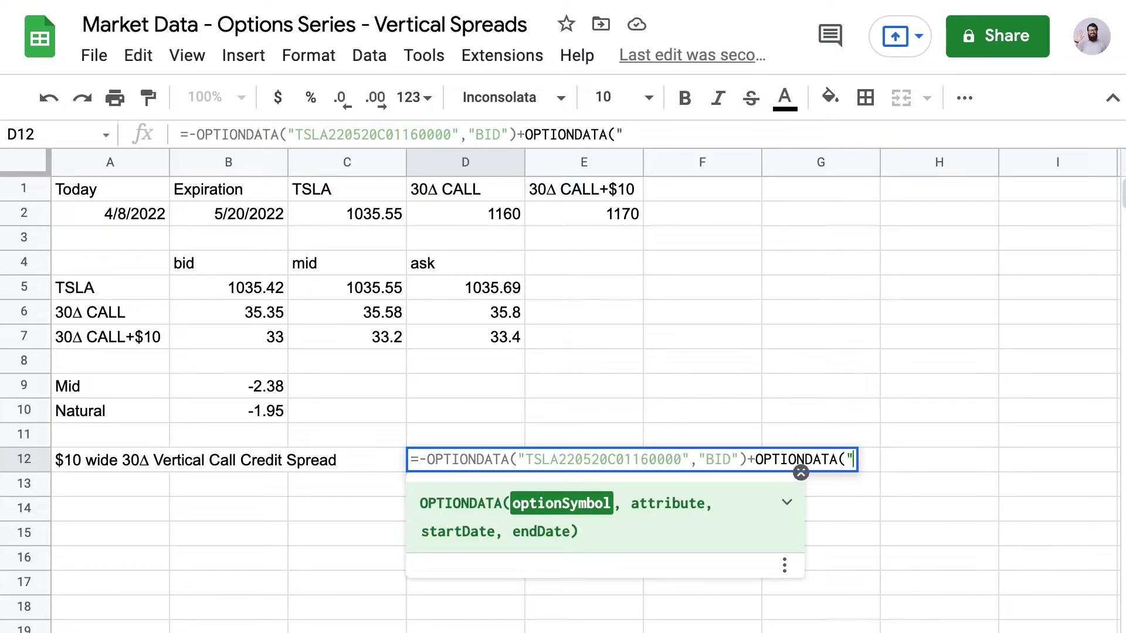
{"action": "type", "text": "TSLA"}
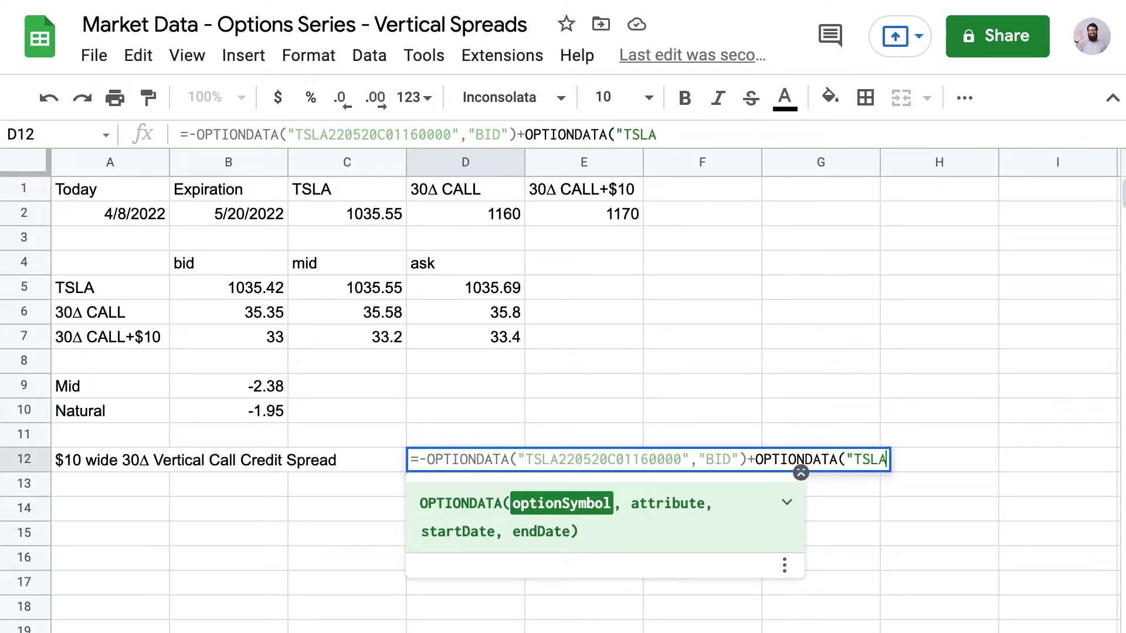
{"action": "type", "text": "220520"}
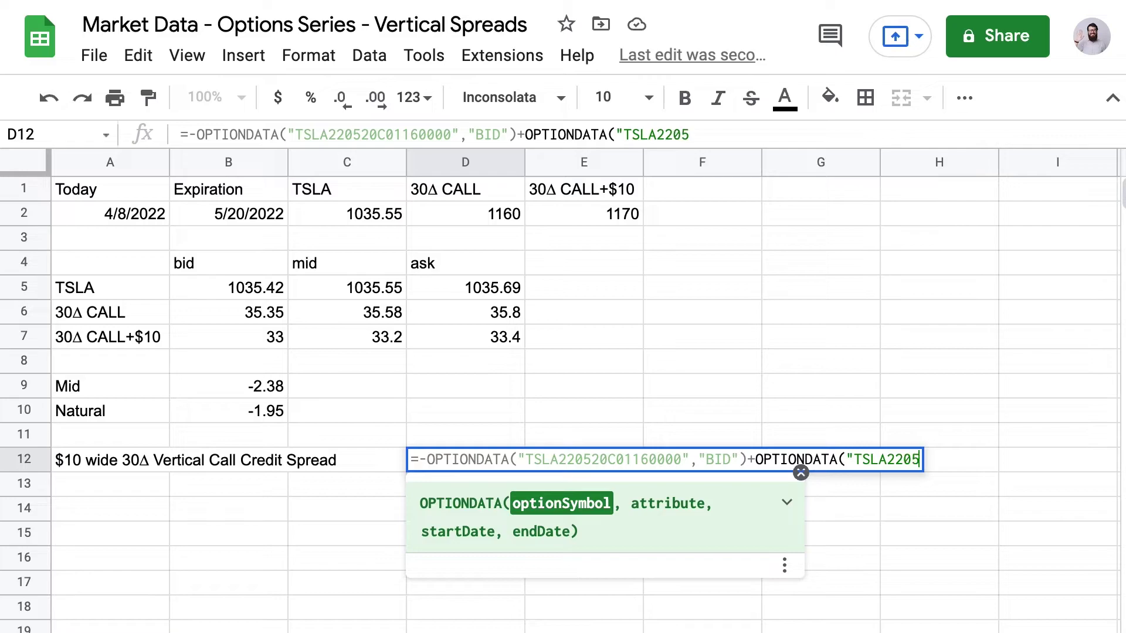
{"action": "type", "text": "C0"}
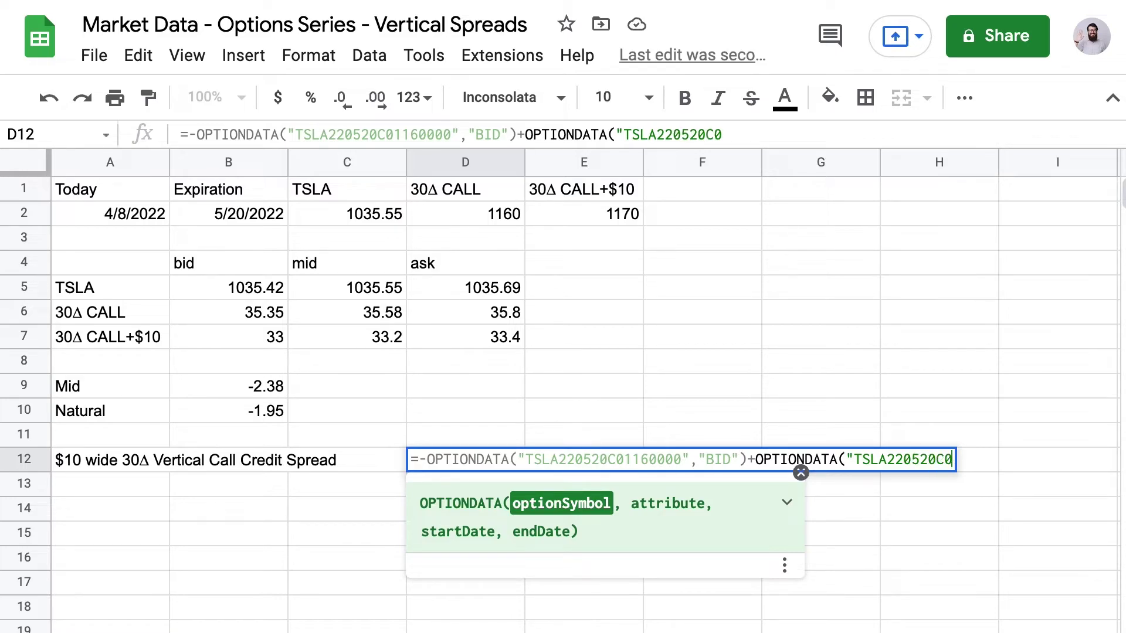
{"action": "type", "text": "1170"}
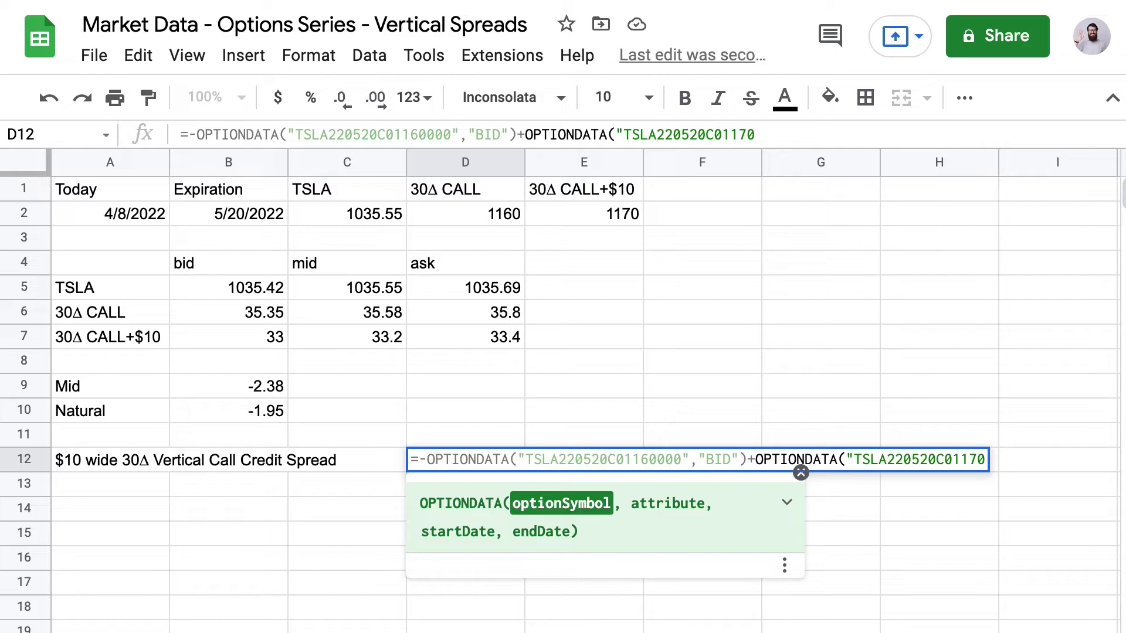
{"action": "type", "text": "000"}
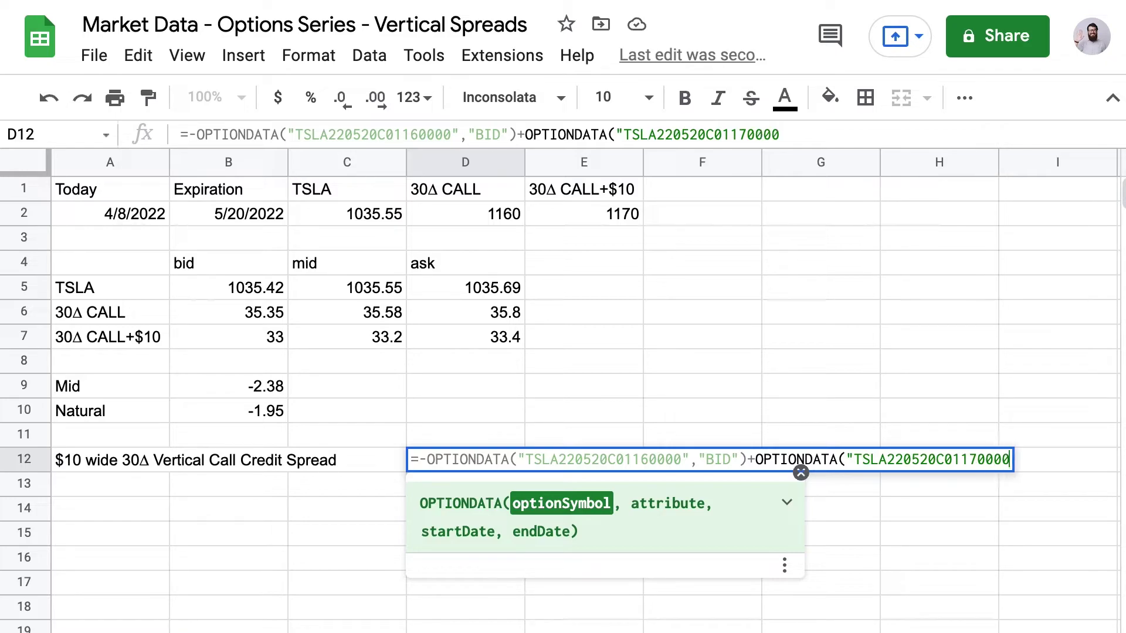
{"action": "type", "text": "\""}
{"action": "type", "text": ","}
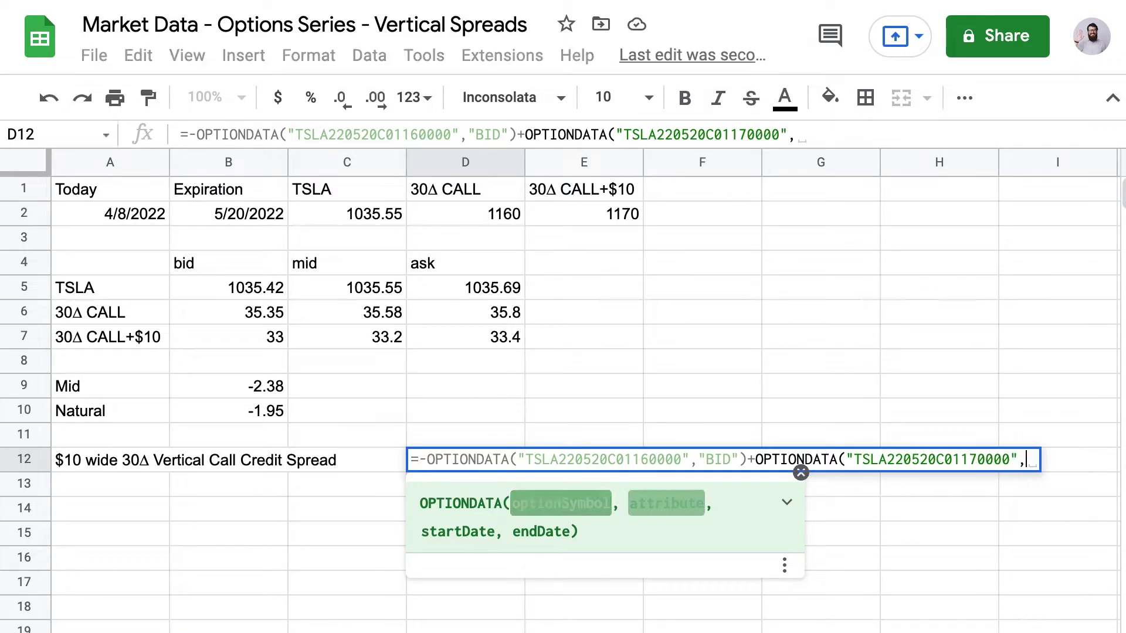
{"action": "type", "text": "\"ASK\")"}
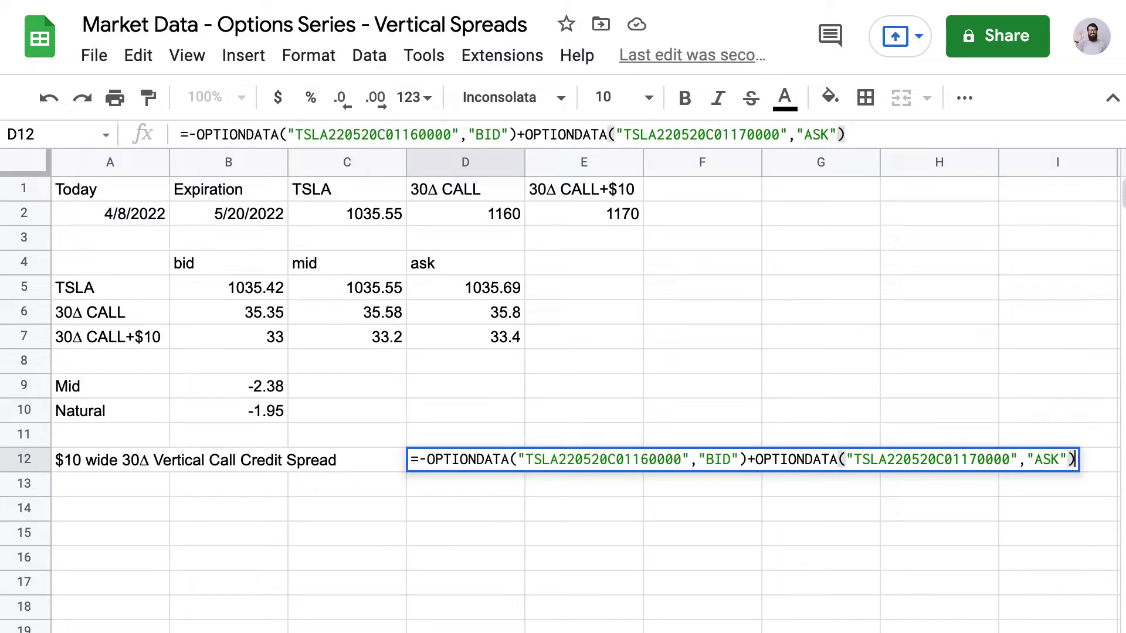
{"action": "key", "text": "Return"}
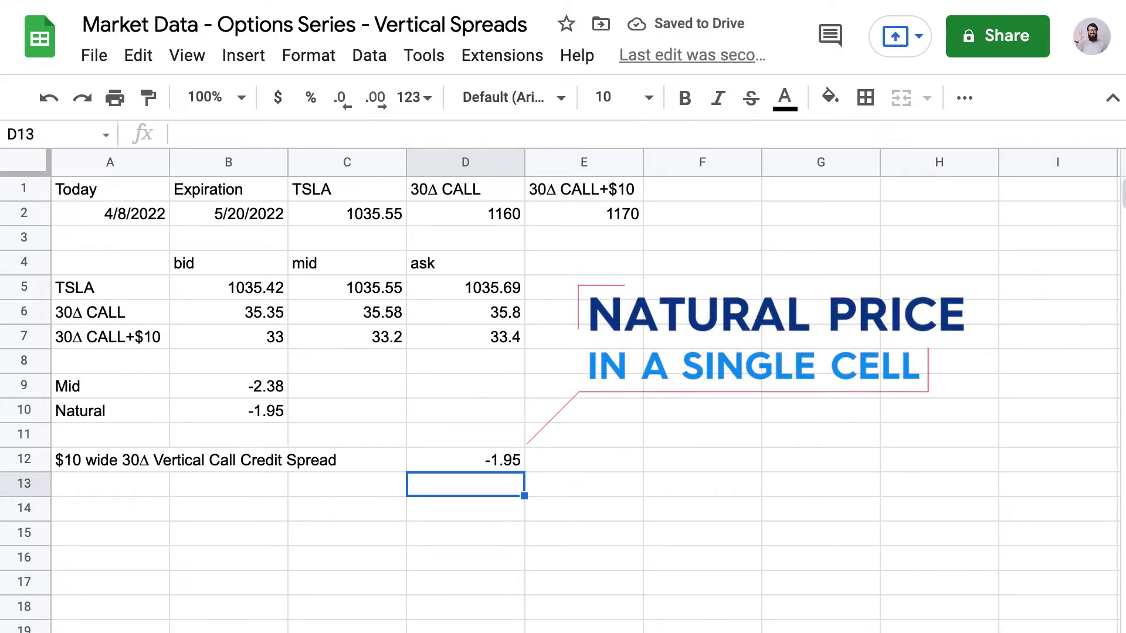
{"action": "left_click", "coordinate": [464, 460]}
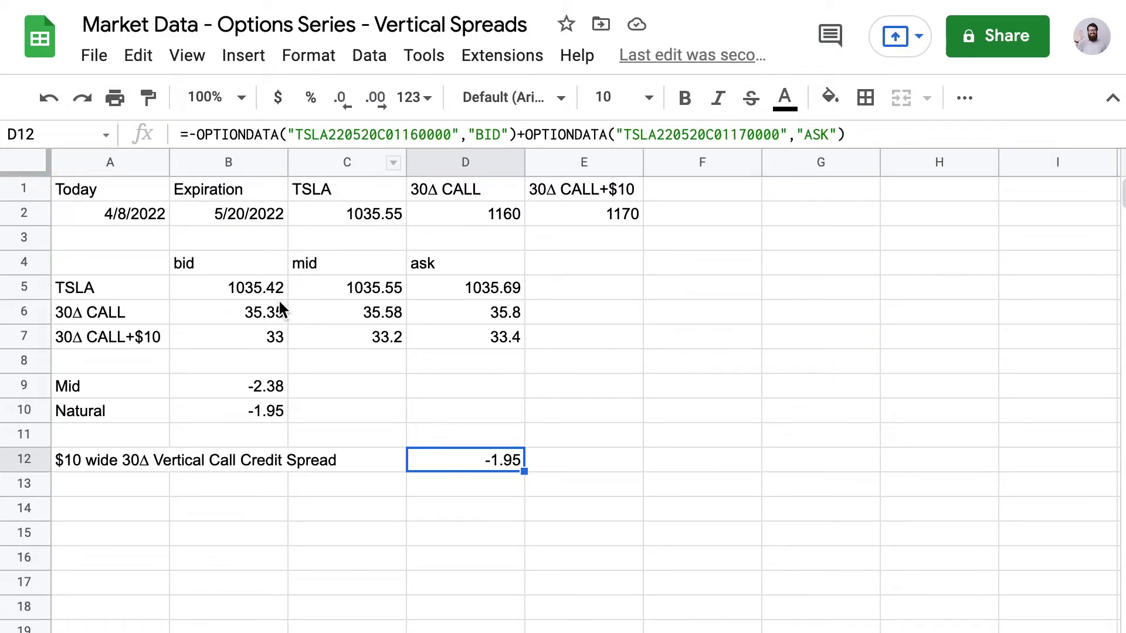
{"action": "left_click", "coordinate": [238, 312]}
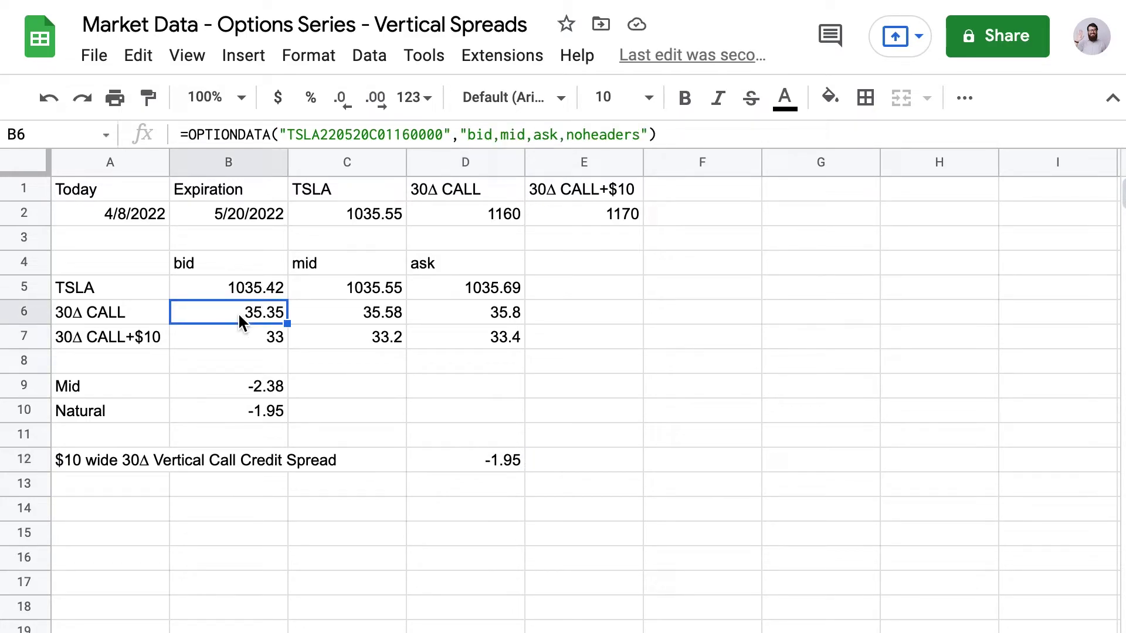
{"action": "left_click", "coordinate": [483, 344]}
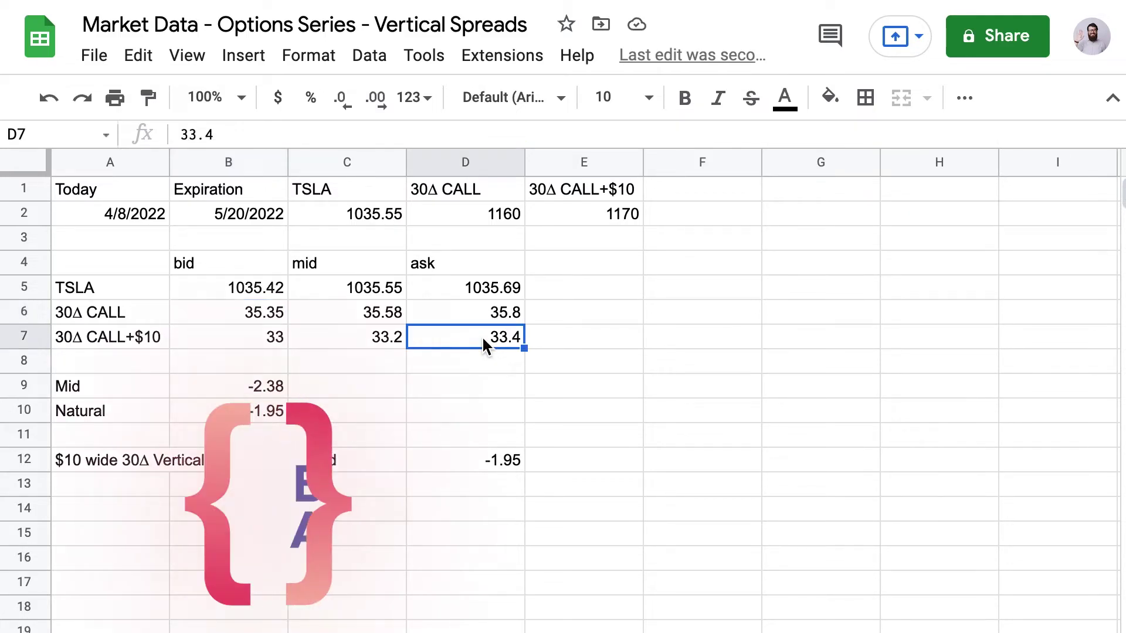
{"action": "left_click", "coordinate": [486, 460]}
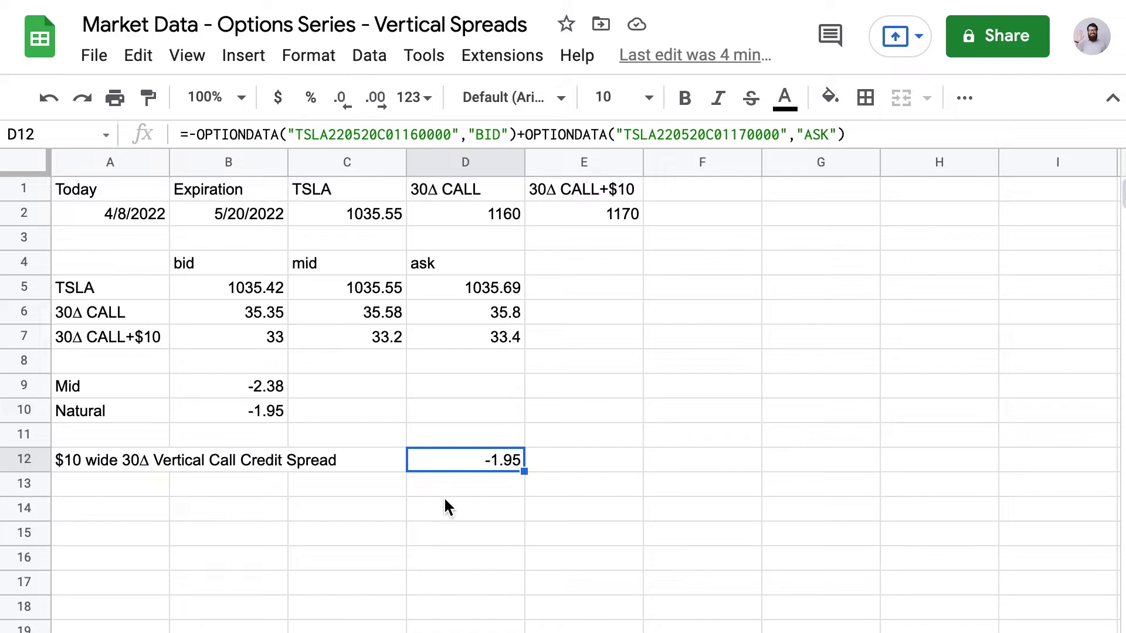
Change D12's spread formula to 100*(…) so it shows a dollar credit of -195
{"action": "left_click", "coordinate": [452, 483]}
{"action": "left_click", "coordinate": [453, 459]}
{"action": "left_click", "coordinate": [879, 136]}
{"action": "type", "text": ")"}
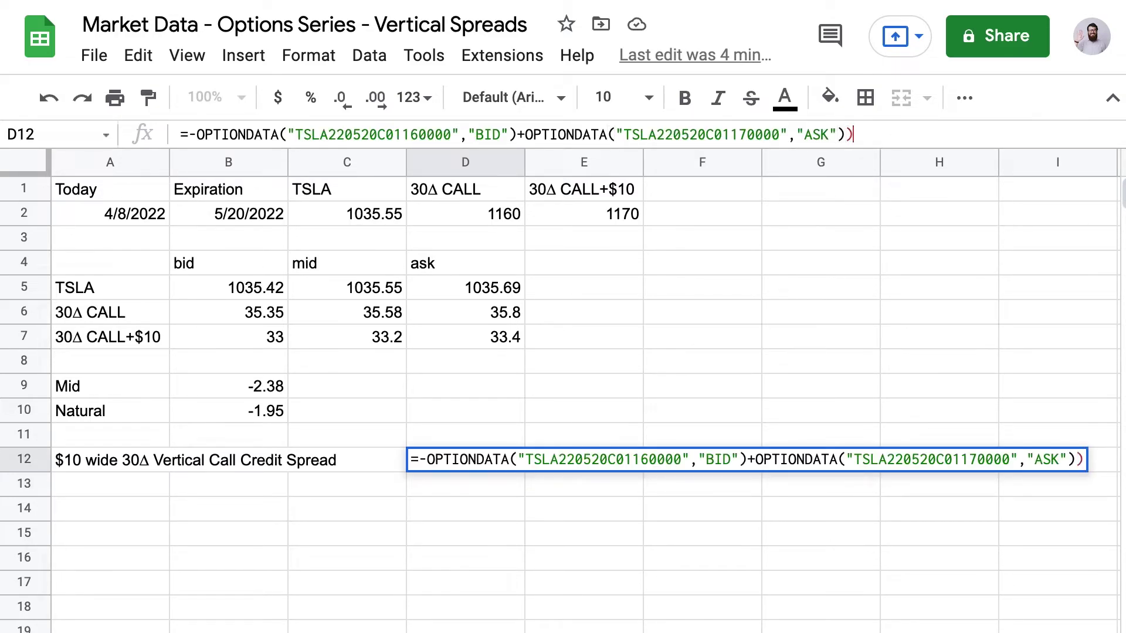
{"action": "left_click", "coordinate": [186, 135]}
{"action": "type", "text": "("}
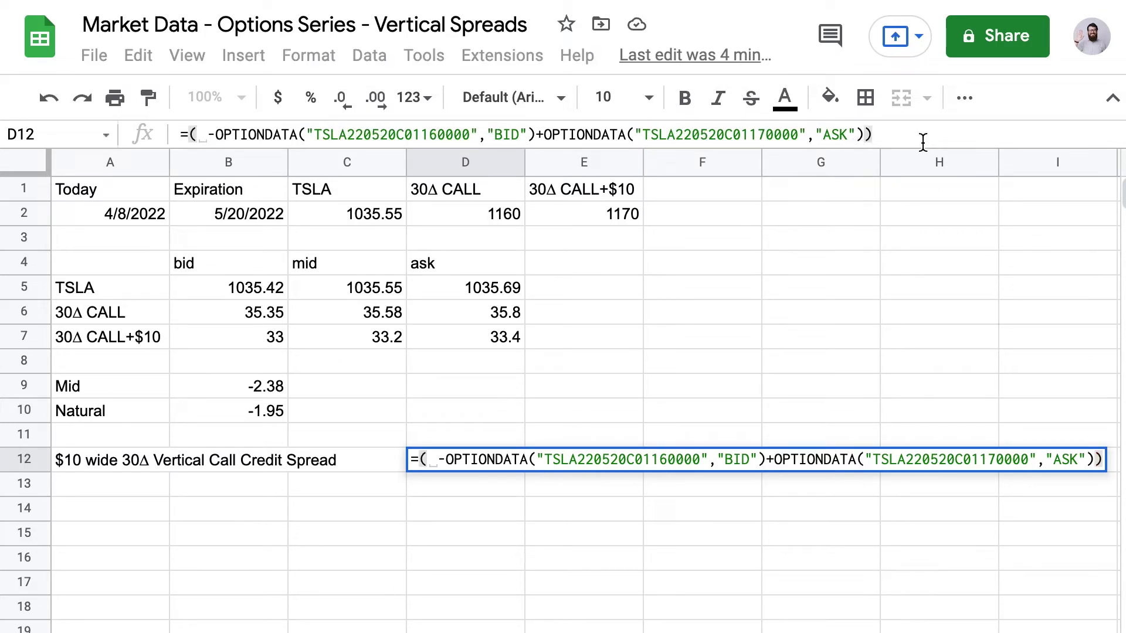
{"action": "left_click", "coordinate": [184, 134]}
{"action": "type", "text": "100*"}
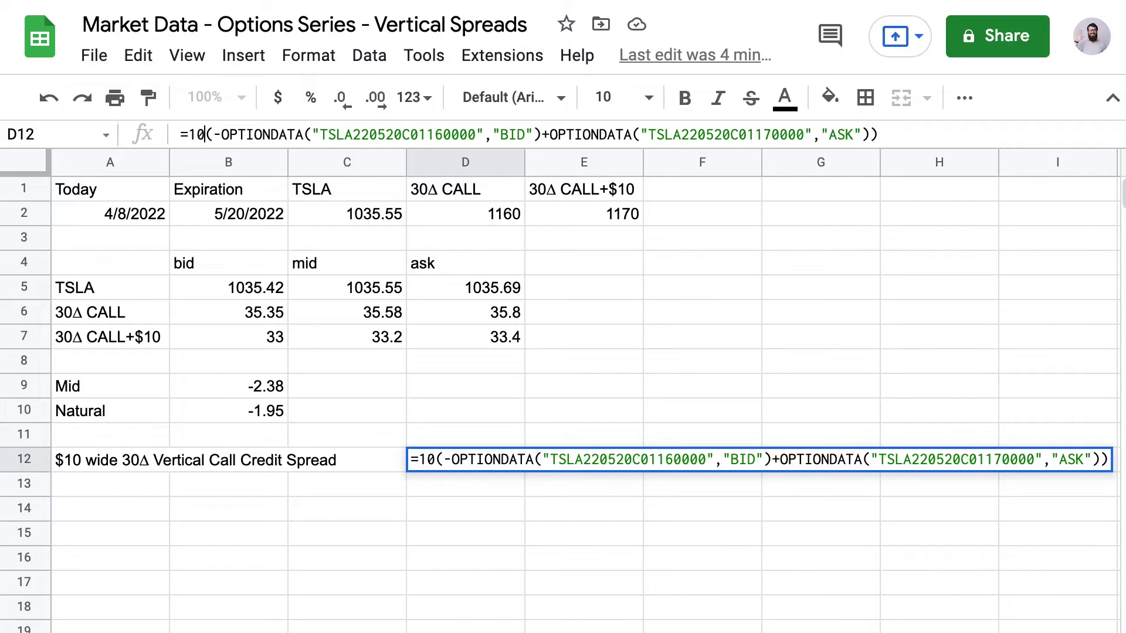
{"action": "key", "text": "Return"}
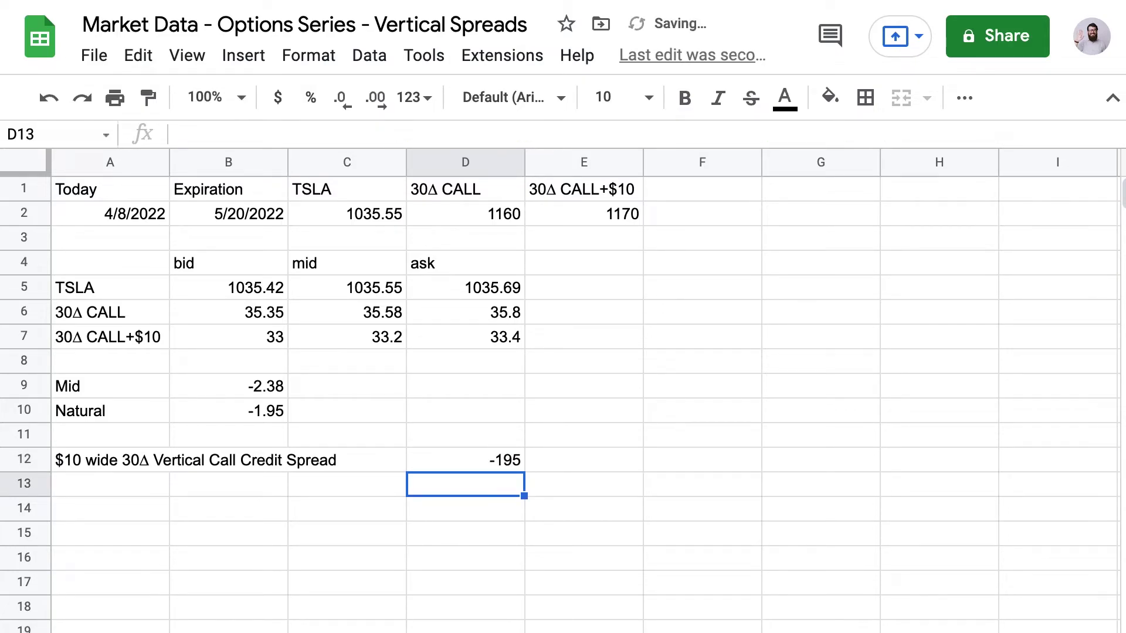
{"action": "key", "text": "Up"}
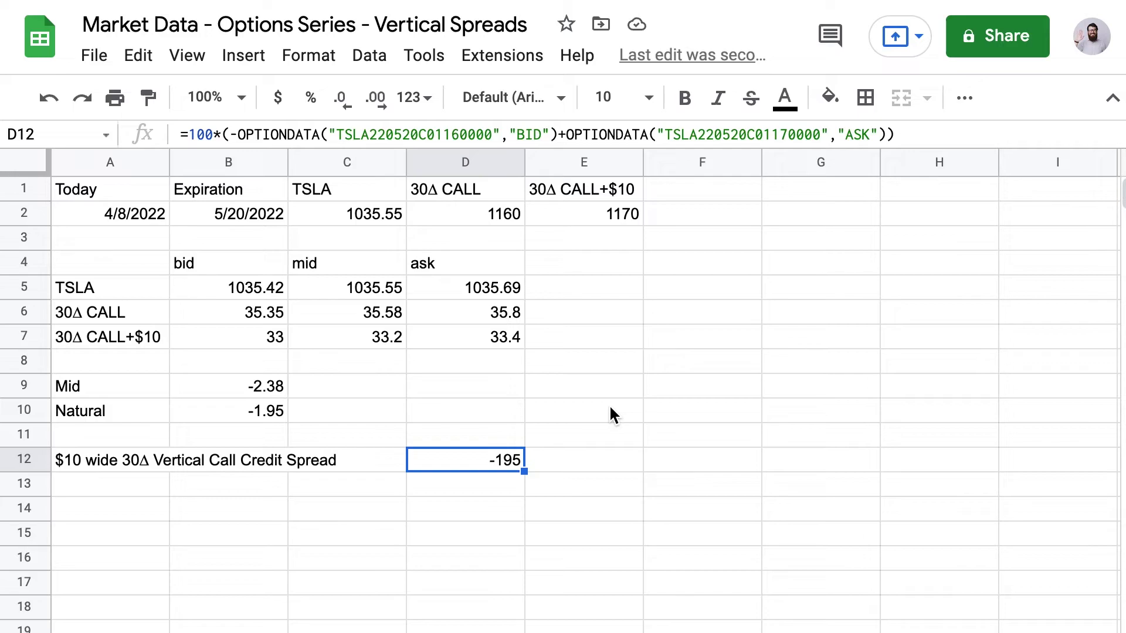
{"action": "key", "text": "Right"}
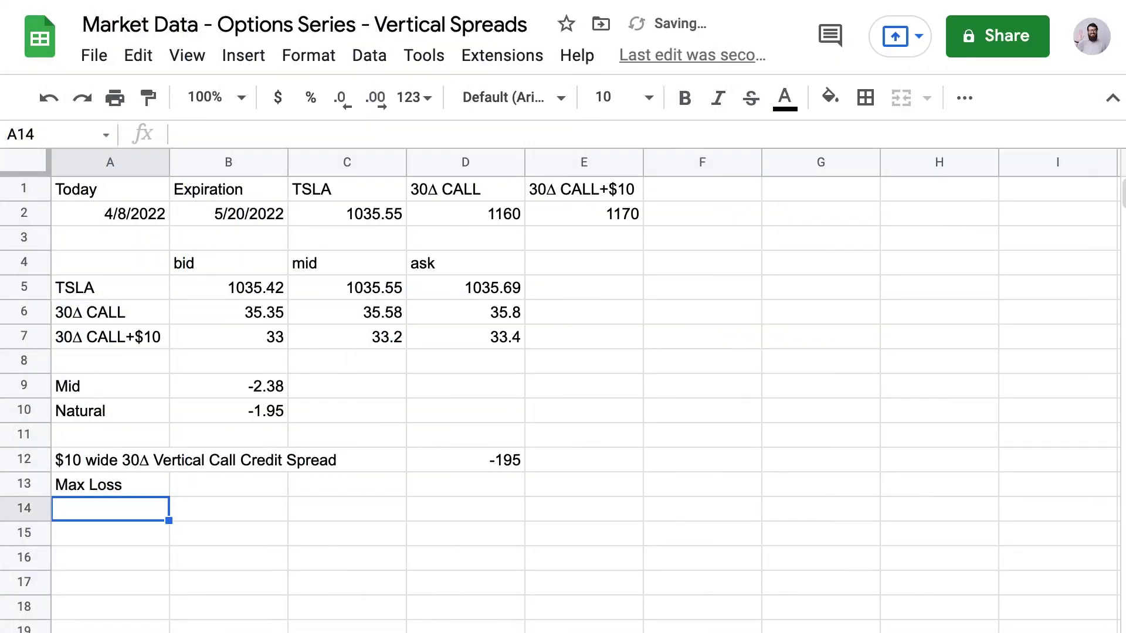
Enter =1000+D12 in D13 for a max loss of 805
{"action": "left_click", "coordinate": [465, 484]}
{"action": "left_click", "coordinate": [583, 484]}
{"action": "left_click", "coordinate": [465, 484]}
{"action": "type", "text": "=100"}
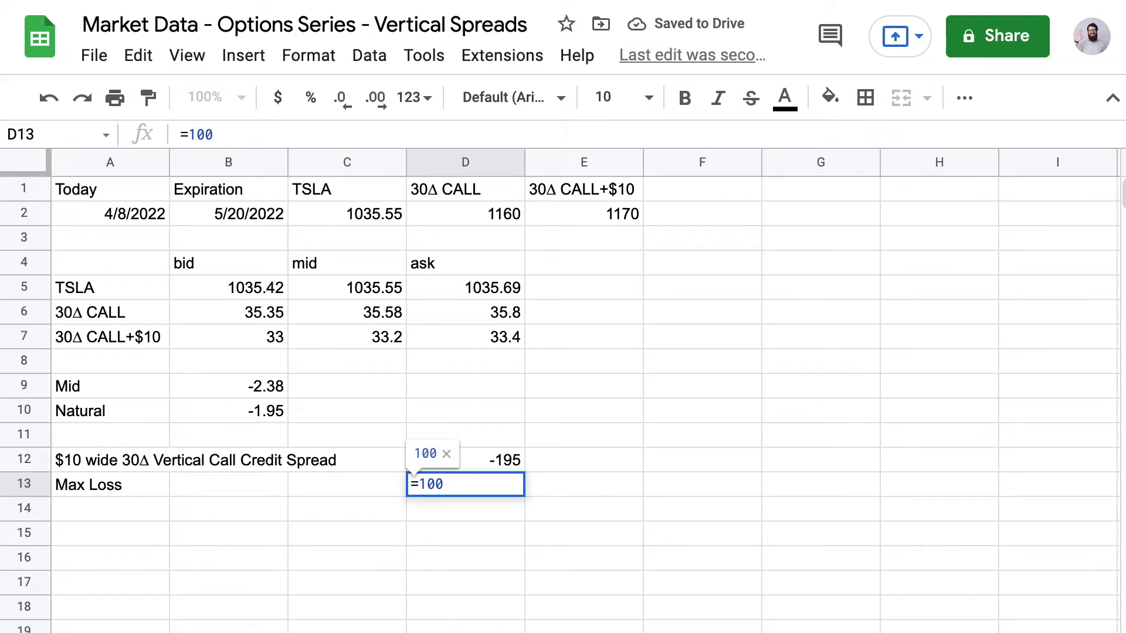
{"action": "type", "text": "="}
{"action": "key", "text": "BackSpace"}
{"action": "type", "text": "0-"}
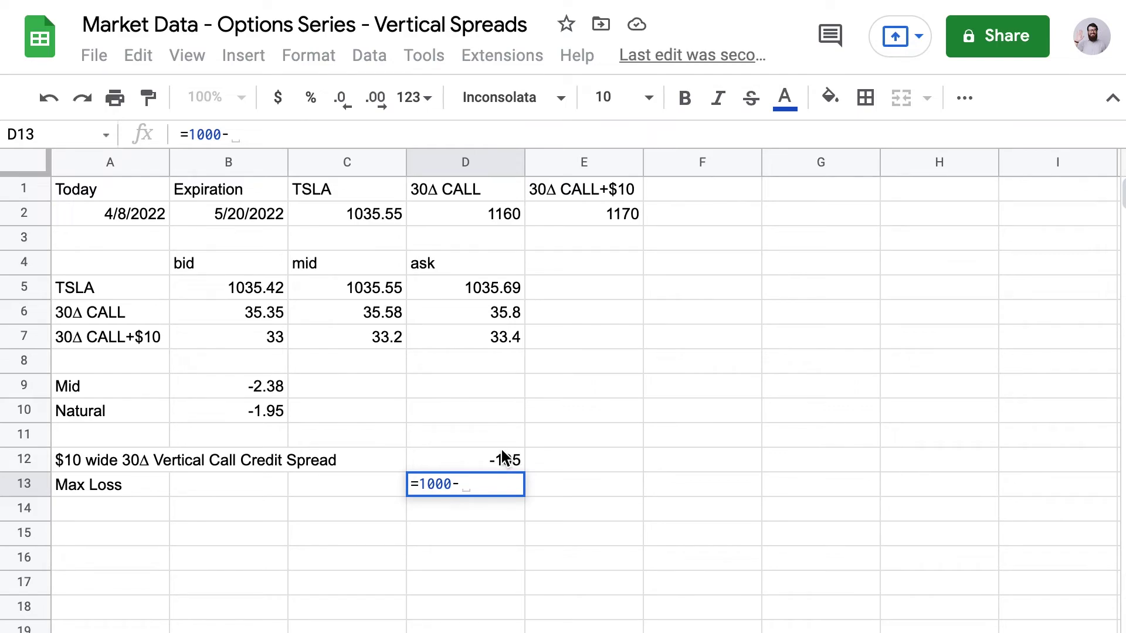
{"action": "key", "text": "BackSpace"}
{"action": "type", "text": "+"}
{"action": "left_click", "coordinate": [498, 461]}
{"action": "key", "text": "Return"}
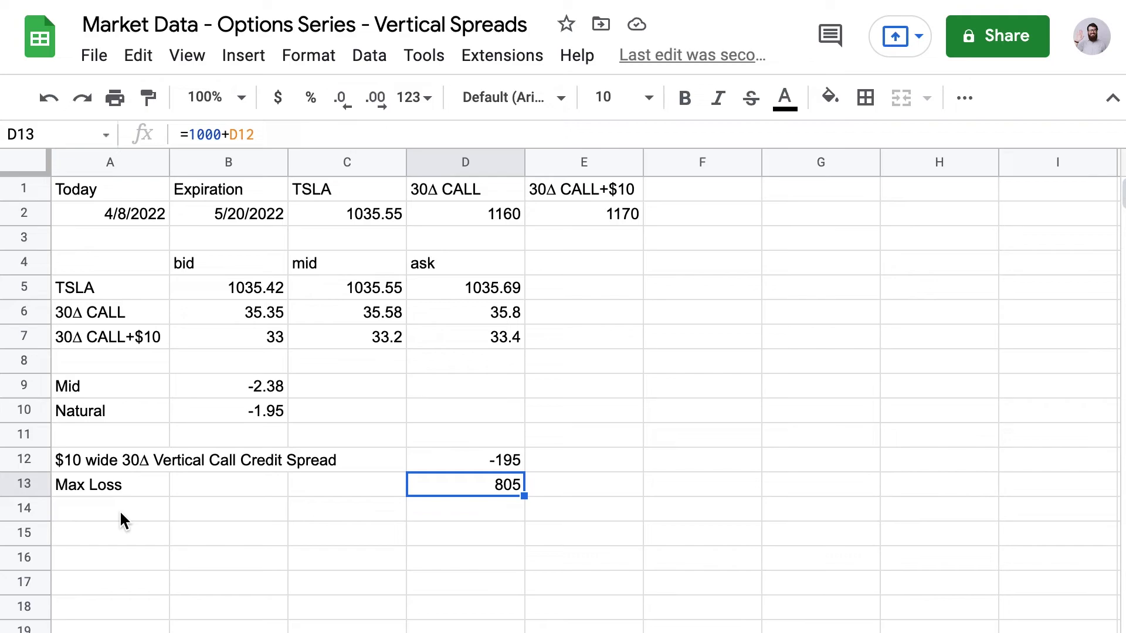
Put =D12/D13 in D14 and format it as a percentage, showing -24.22%
{"action": "key", "text": "Down"}
{"action": "type", "text": "="}
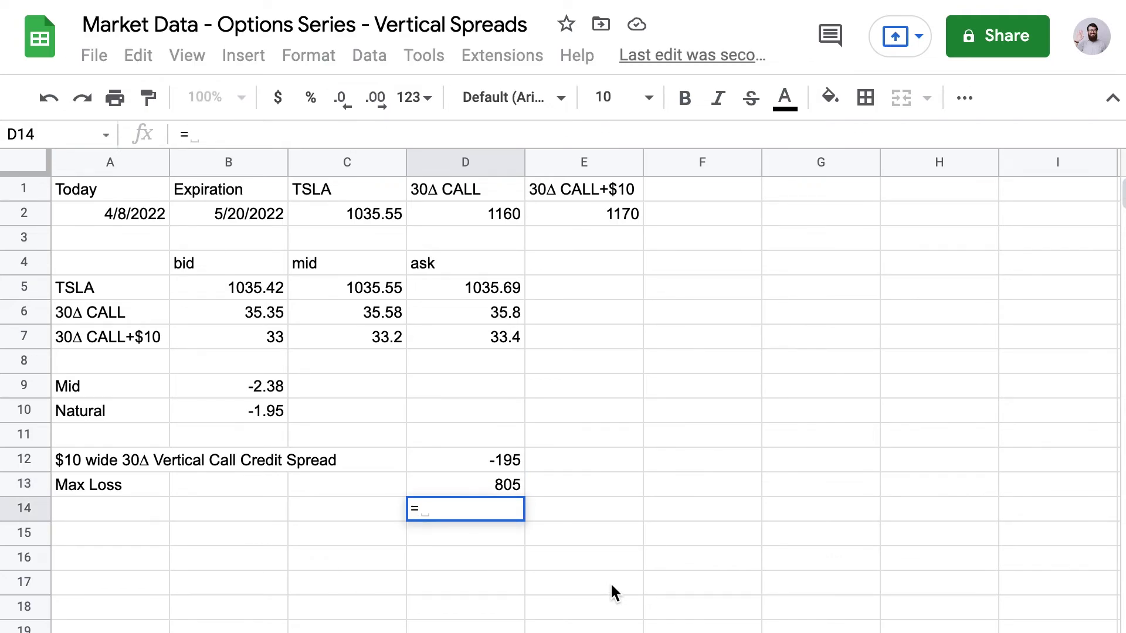
{"action": "left_click", "coordinate": [468, 461]}
{"action": "type", "text": "/"}
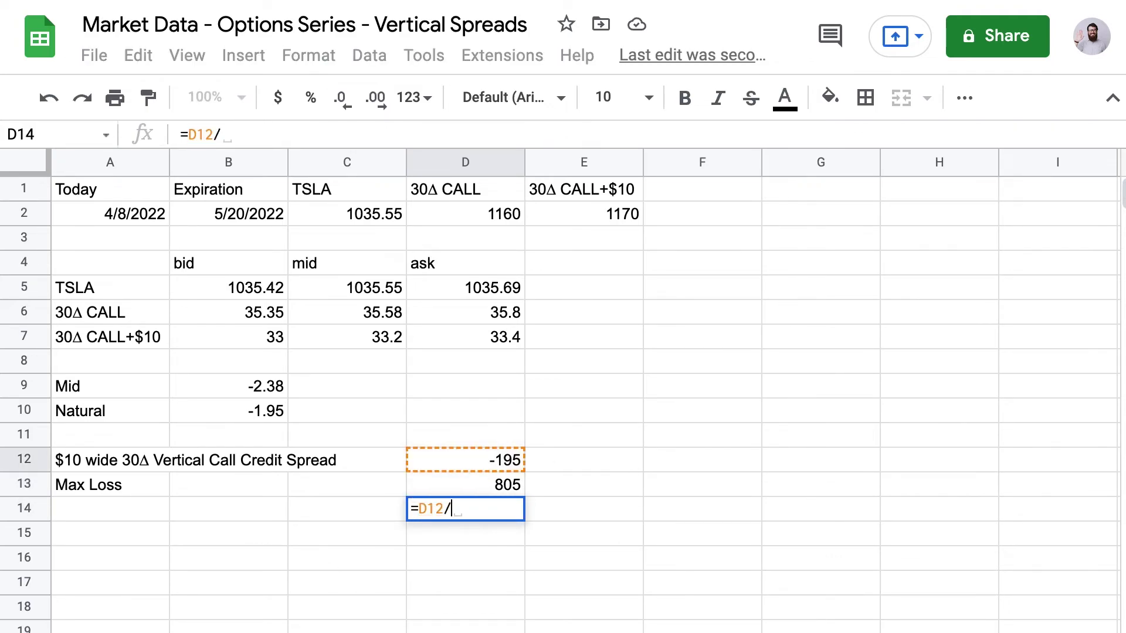
{"action": "left_click", "coordinate": [478, 486]}
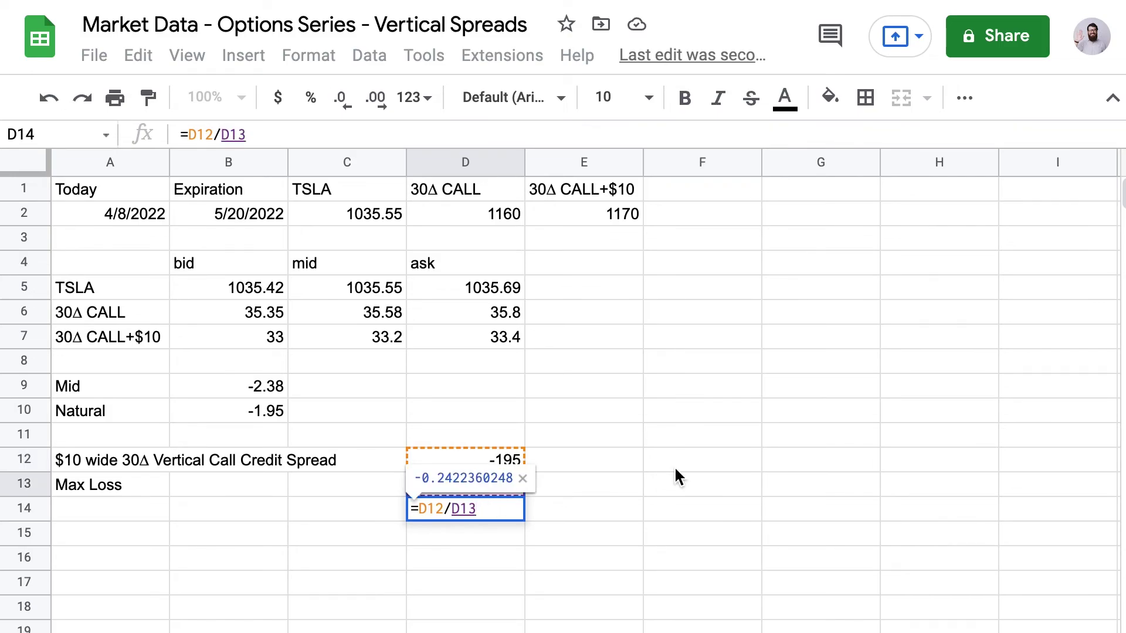
{"action": "key", "text": "Return"}
{"action": "key", "text": "Up"}
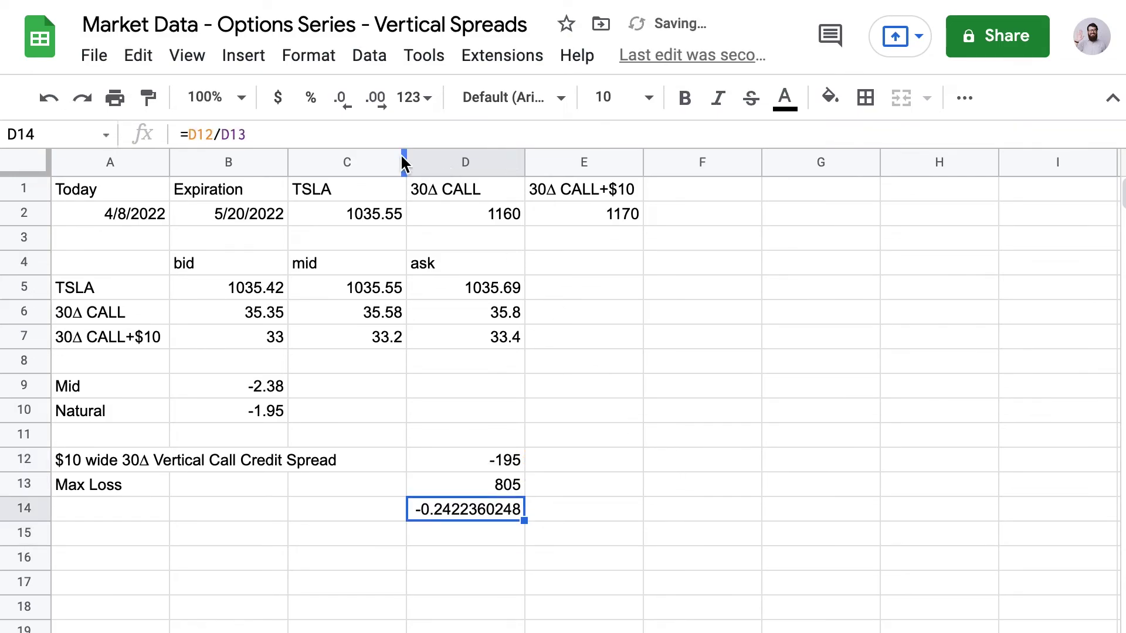
{"action": "left_click", "coordinate": [311, 97]}
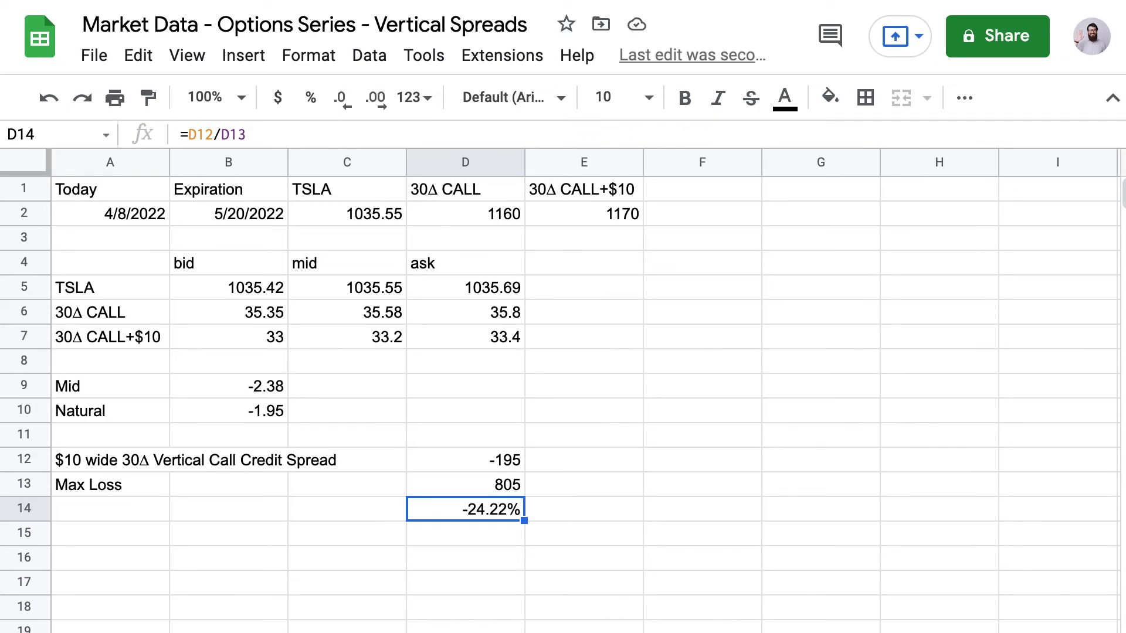
{"action": "left_click", "coordinate": [465, 460]}
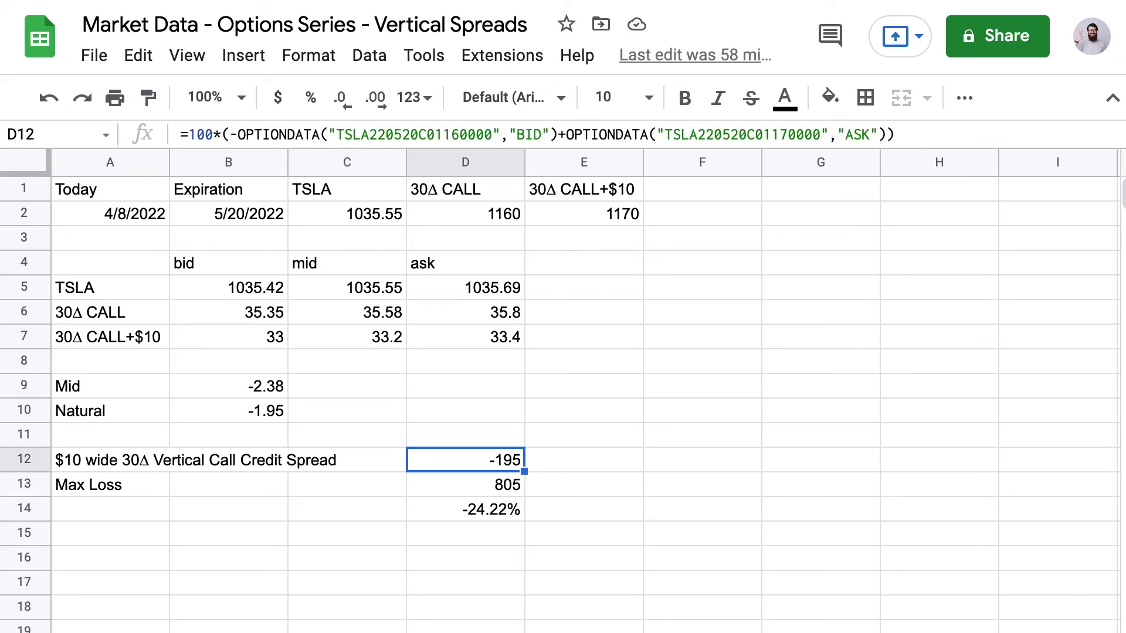